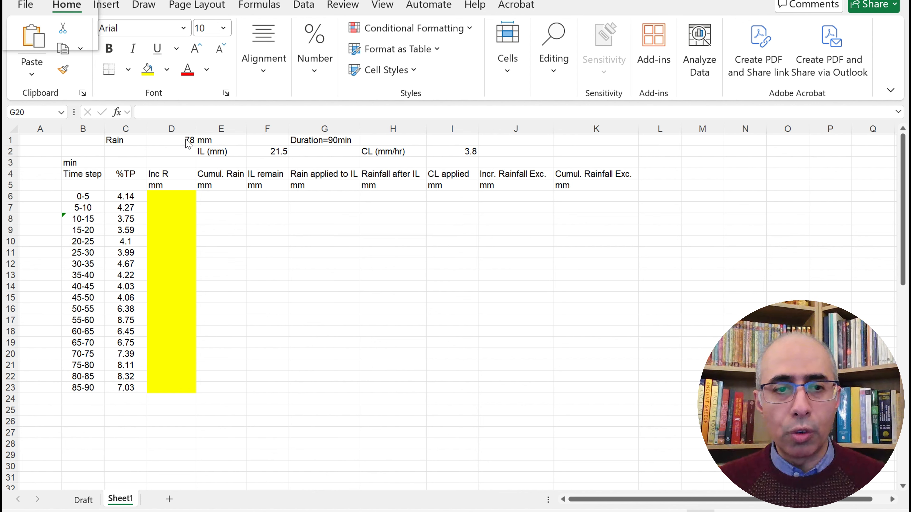
- Calculate the incremental rain for every time step in D6:D23, filling down =$D$1*C6/100 from D6
{"action": "left_click", "coordinate": [178, 197]}
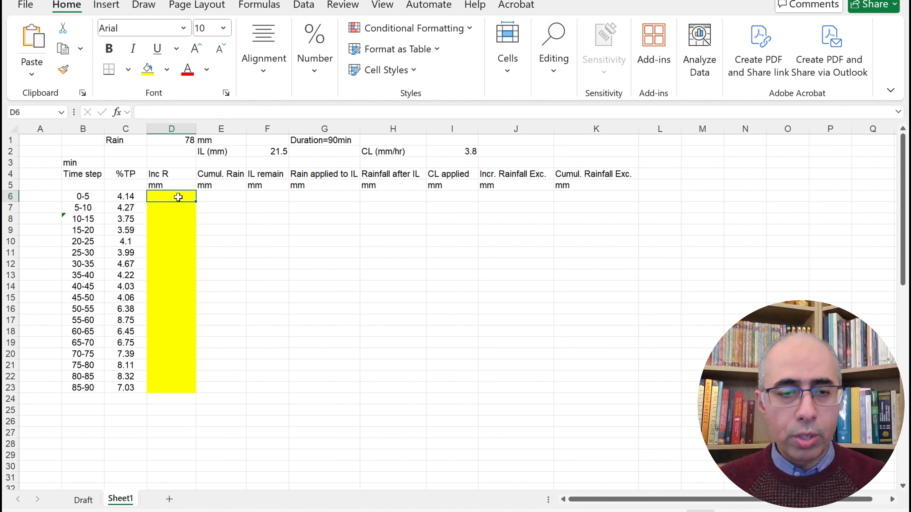
{"action": "type", "text": "="}
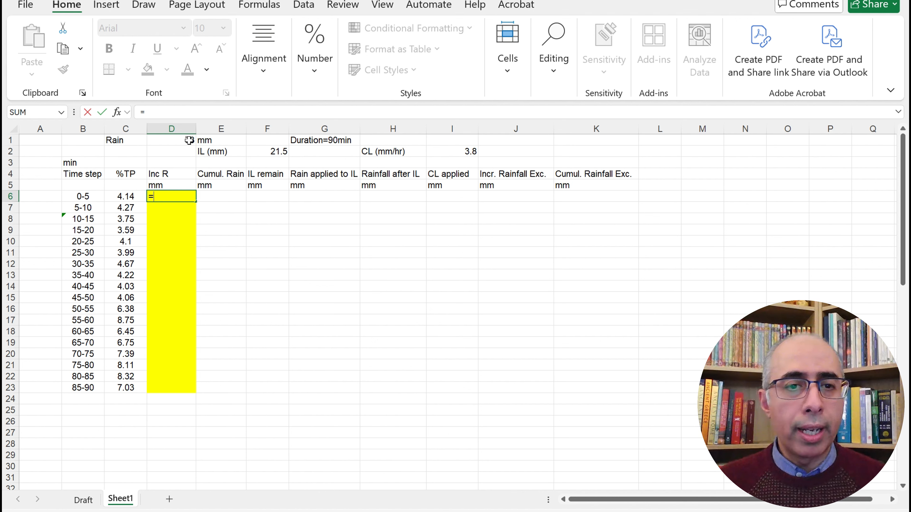
{"action": "left_click", "coordinate": [185, 140]}
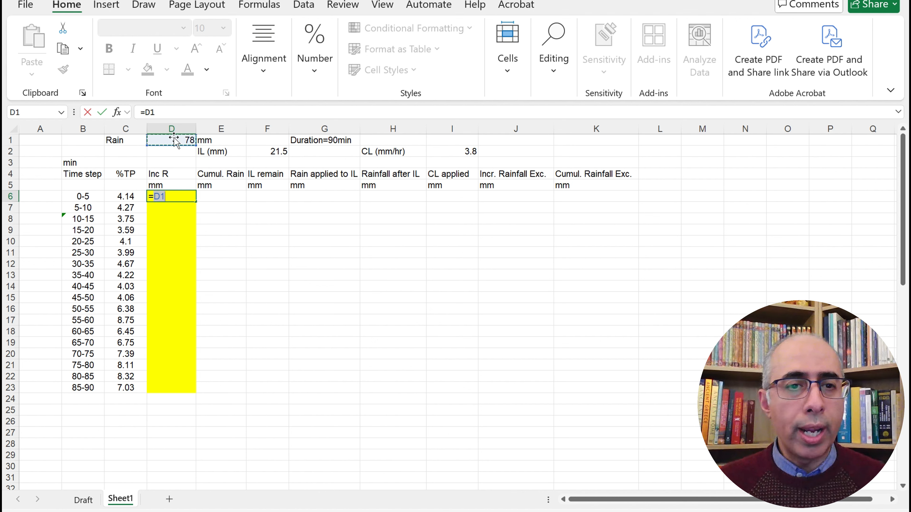
{"action": "left_click", "coordinate": [147, 113]}
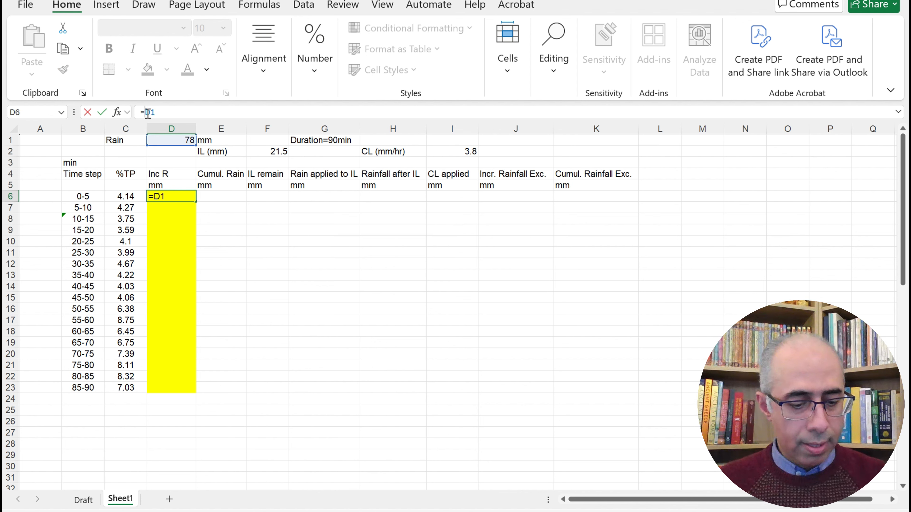
{"action": "type", "text": "$D"}
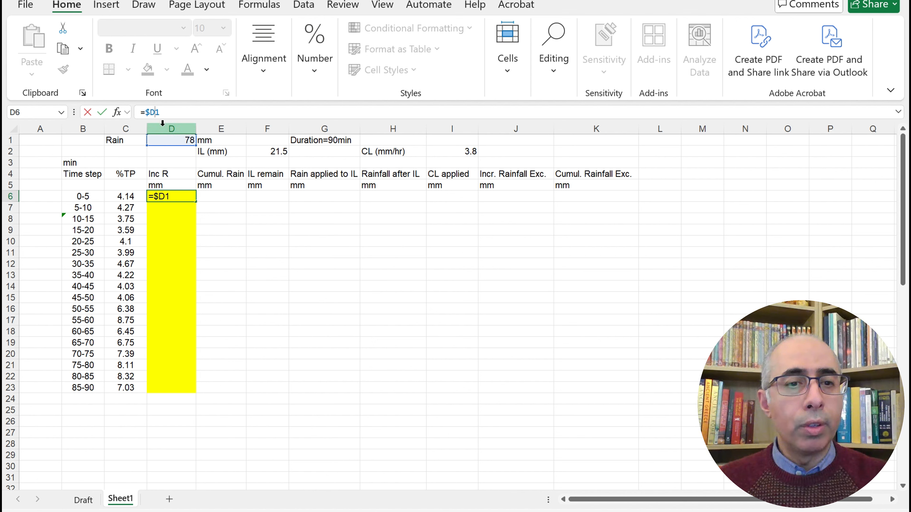
{"action": "type", "text": "$1"}
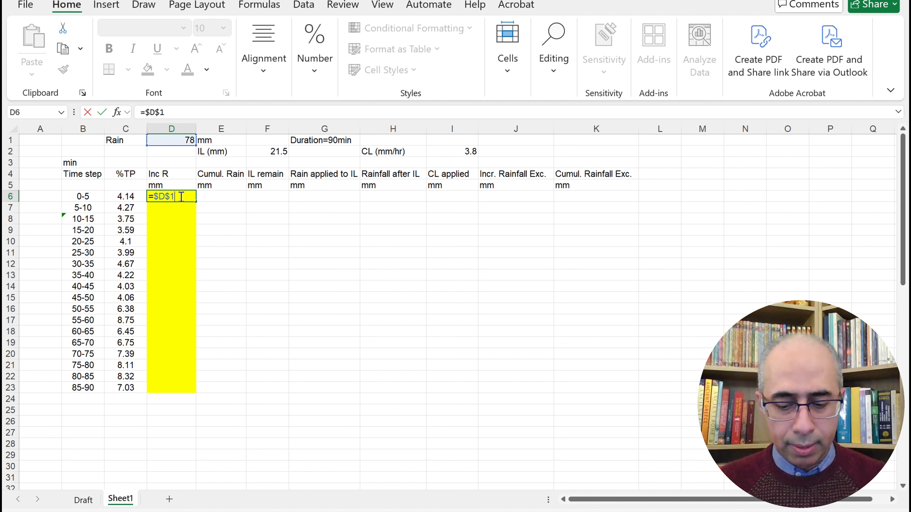
{"action": "type", "text": "*"}
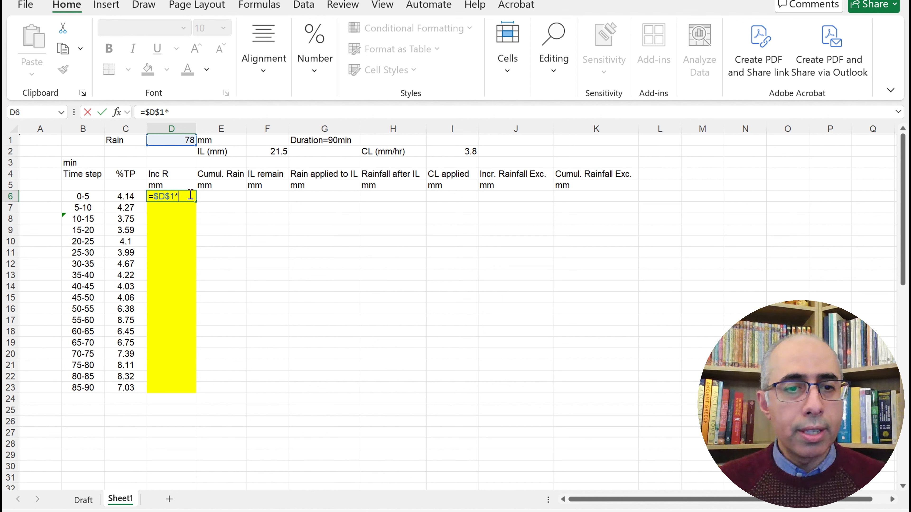
{"action": "left_click", "coordinate": [134, 197]}
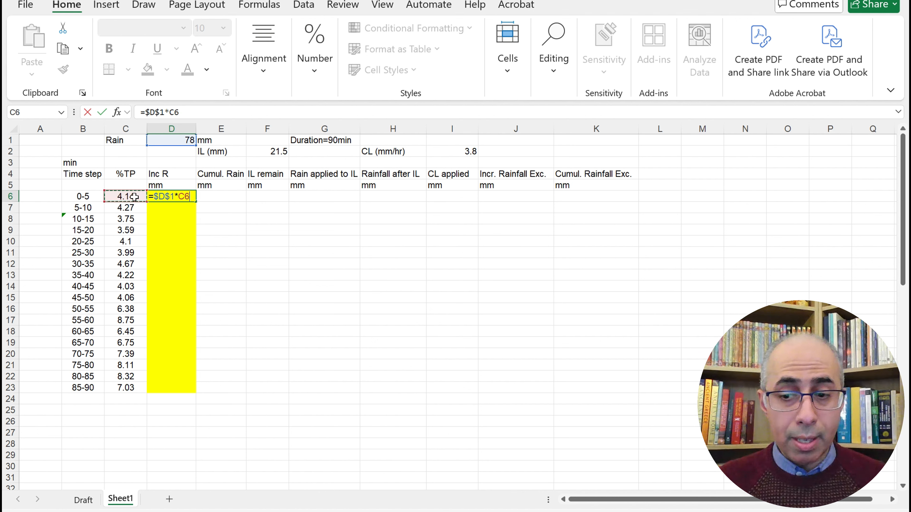
{"action": "type", "text": "/1"}
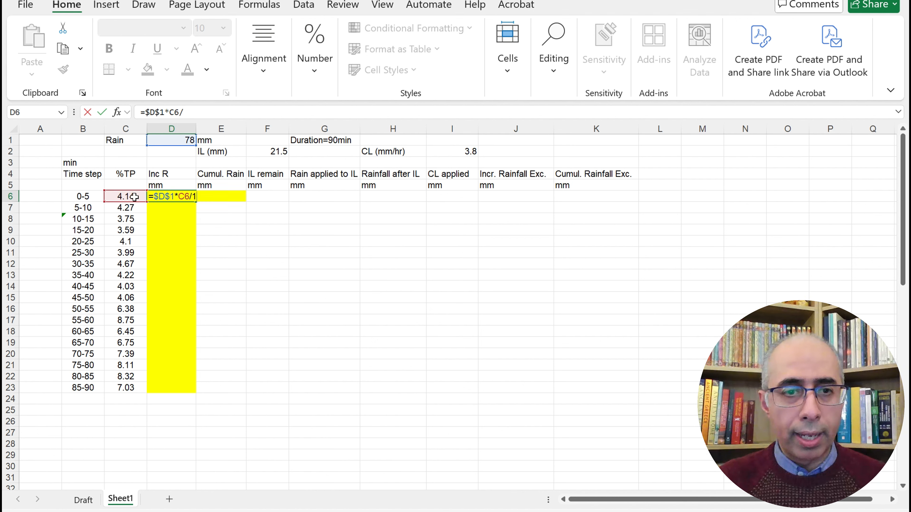
{"action": "type", "text": "00"}
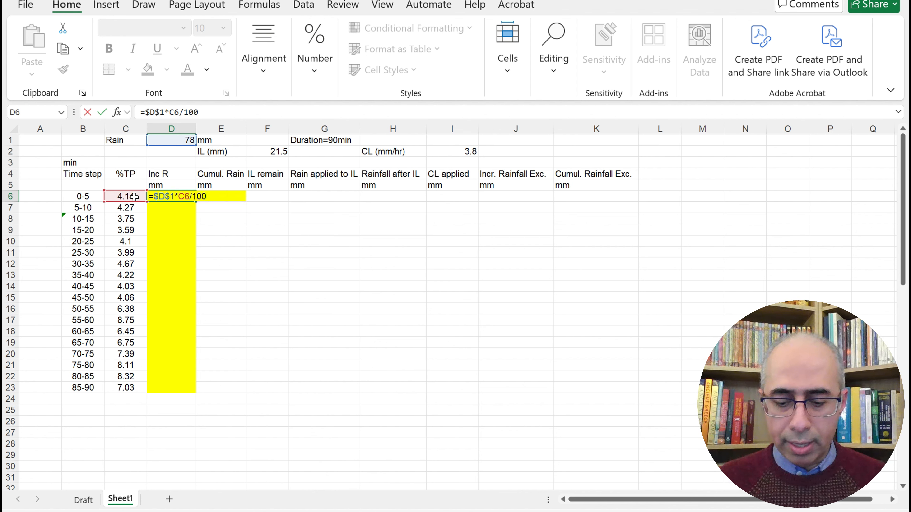
{"action": "key", "text": "Return"}
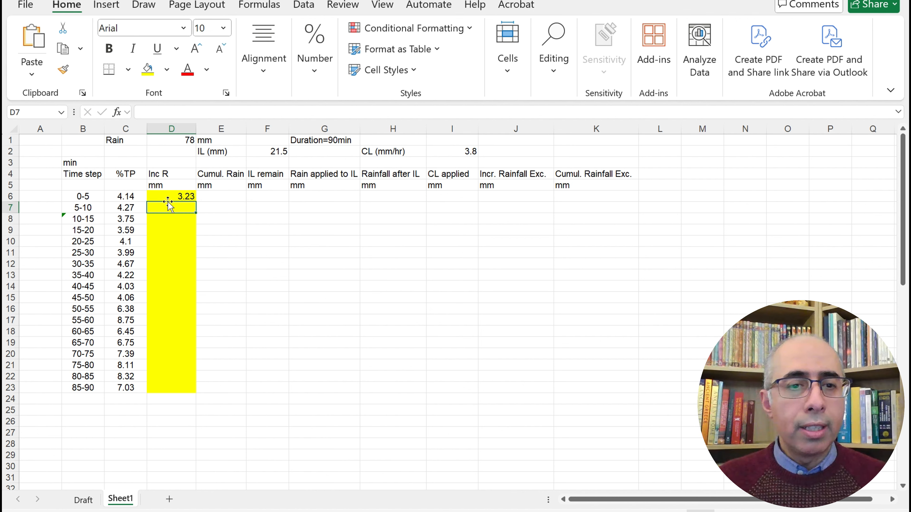
{"action": "left_click", "coordinate": [175, 197]}
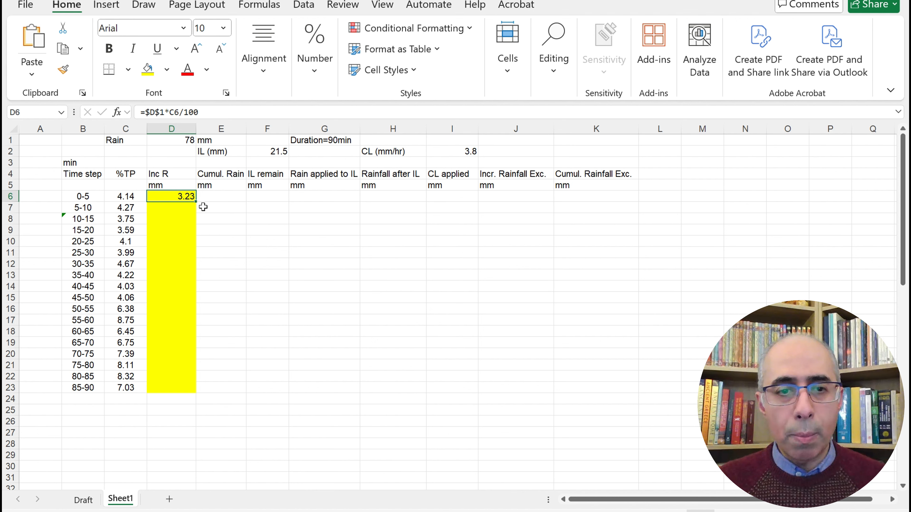
{"action": "left_click_drag", "start_coordinate": [196, 202], "coordinate": [197, 391]}
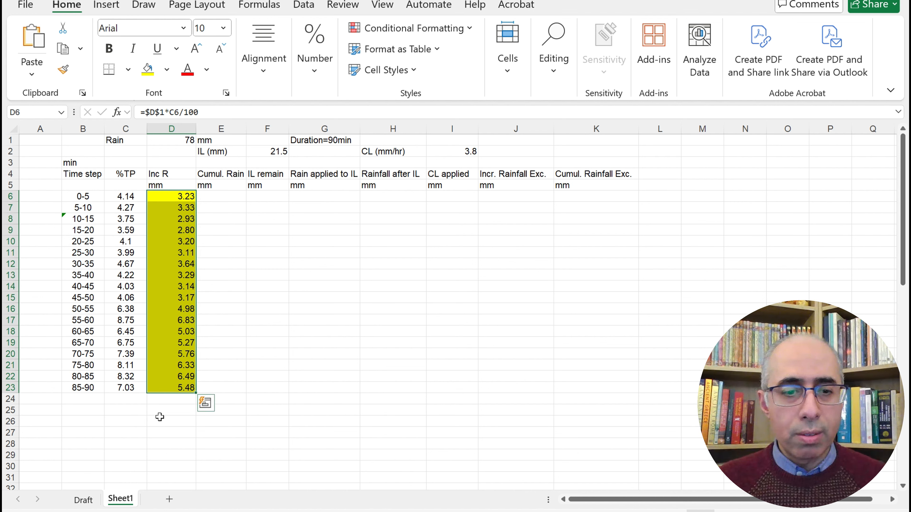
- Total the incremental rain D6:D23 in cell D25 with a SUM formula
{"action": "left_click", "coordinate": [163, 411]}
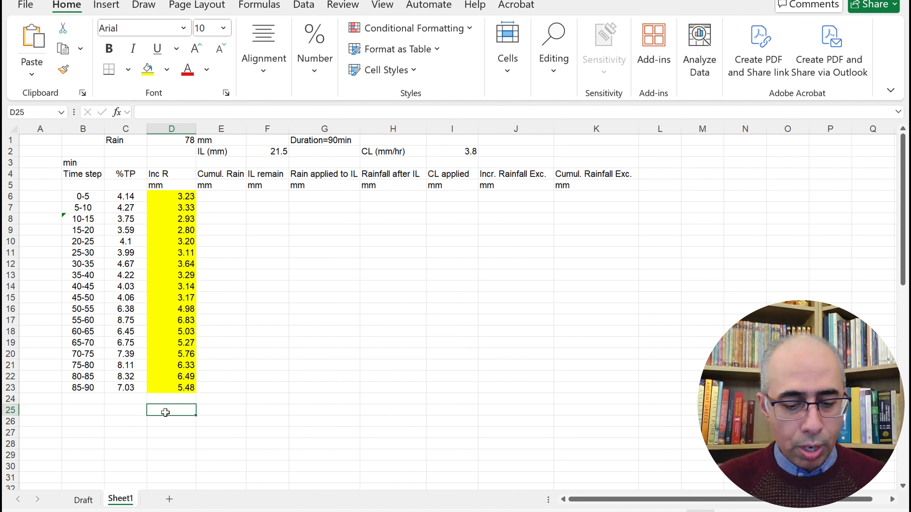
{"action": "type", "text": "=sum"}
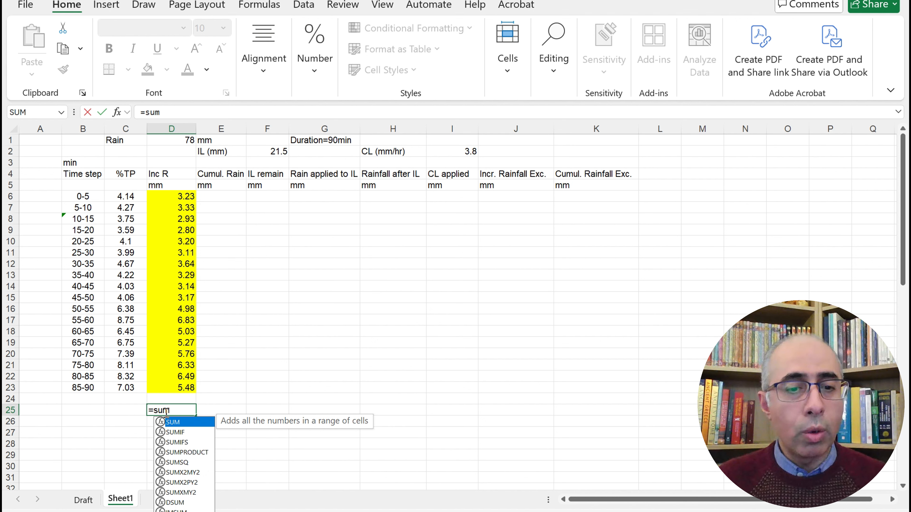
{"action": "type", "text": "("}
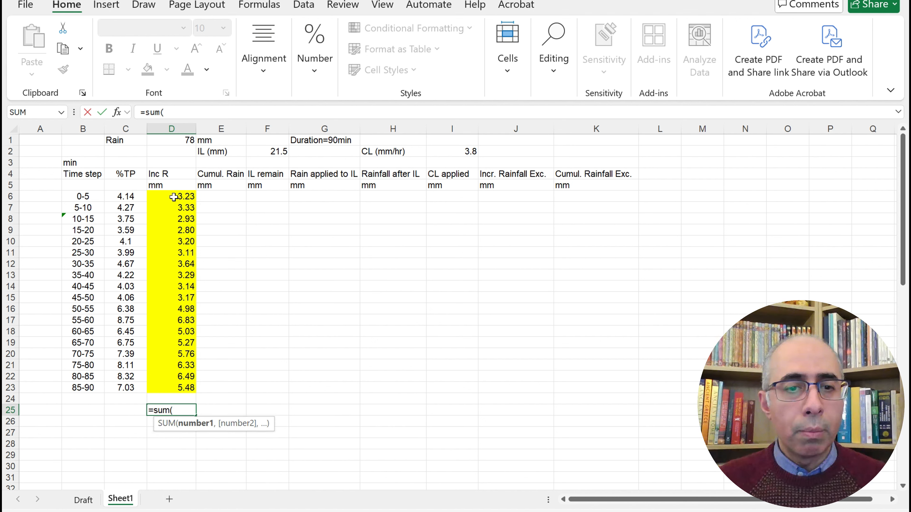
{"action": "left_click_drag", "start_coordinate": [172, 200], "coordinate": [187, 385]}
{"action": "key", "text": "Return"}
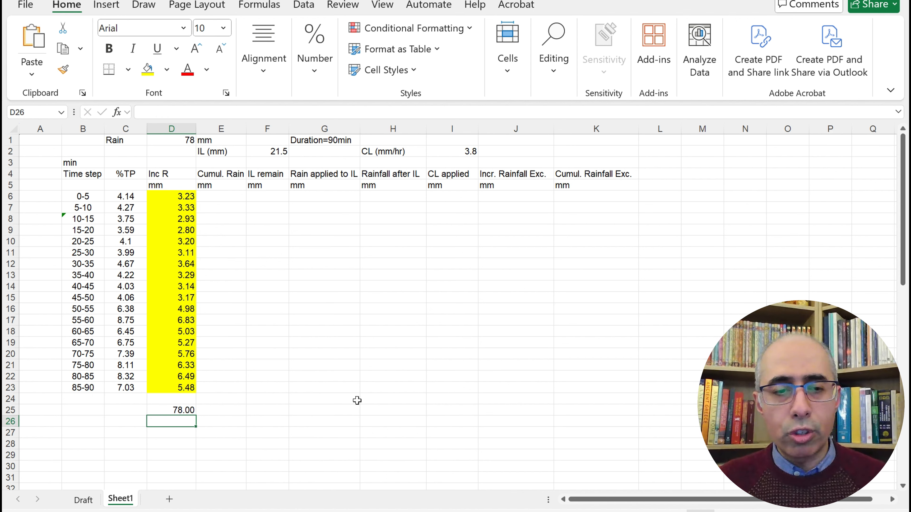
- Examine the Total Rain chart below the table, including its bar for the 55-60 time step
{"action": "scroll", "coordinate": [270, 360], "scroll_direction": "down", "scroll_amount": 8}
{"action": "left_click", "coordinate": [268, 358]}
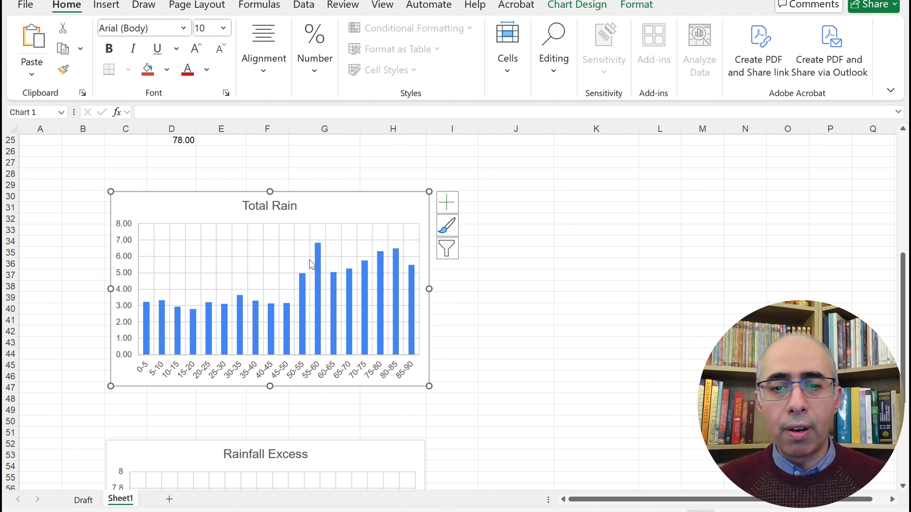
{"action": "mouse_move", "coordinate": [321, 287]}
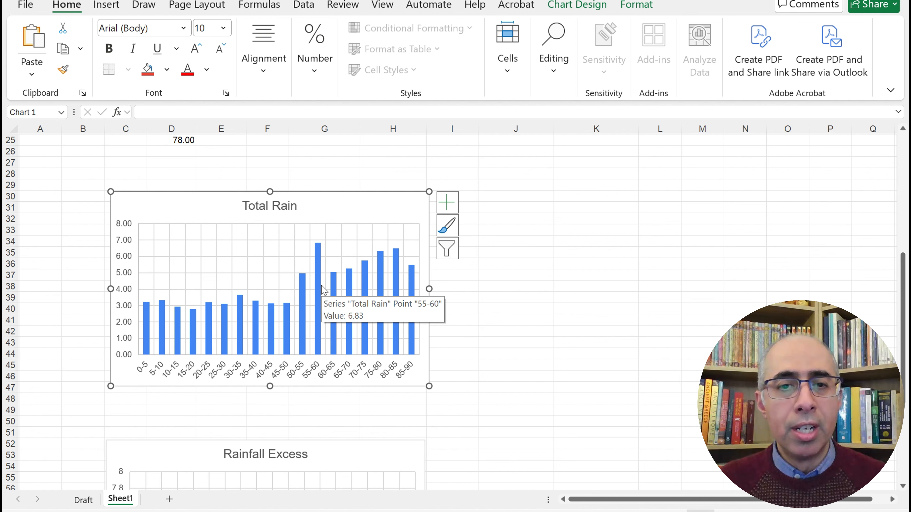
{"action": "scroll", "coordinate": [321, 285], "scroll_direction": "up", "scroll_amount": 8}
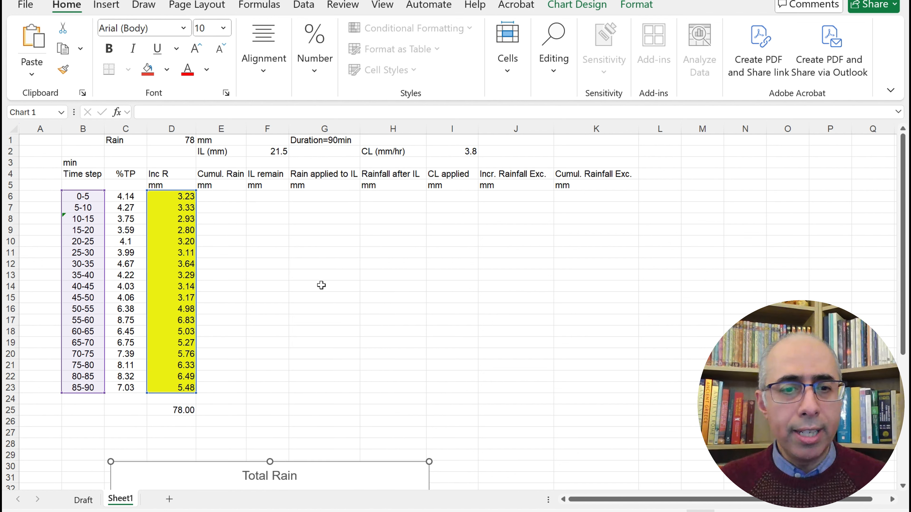
- Set the first cumulative rain value in E6 equal to the incremental rain with =D6
{"action": "left_click", "coordinate": [229, 197]}
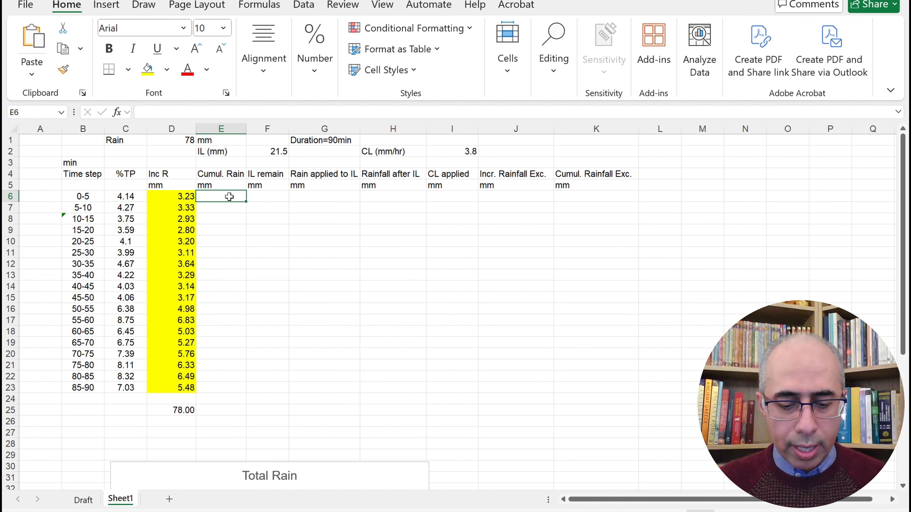
{"action": "type", "text": "="}
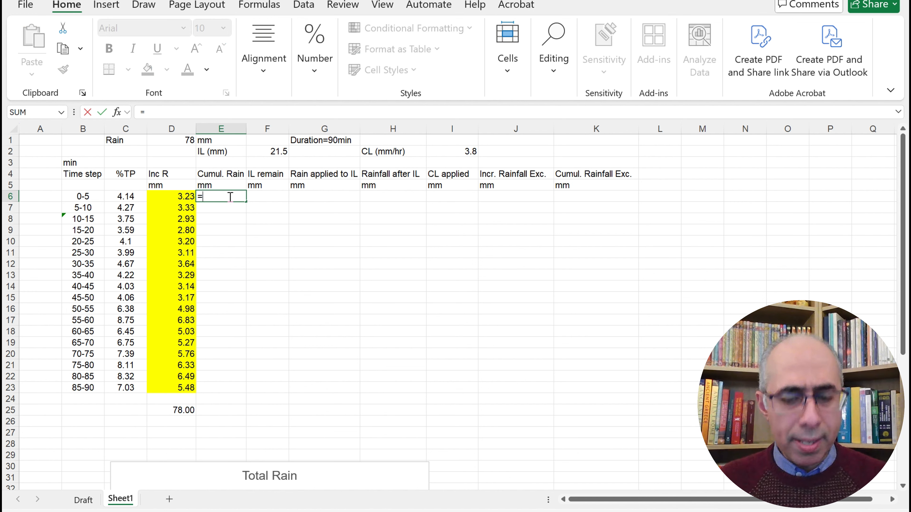
{"action": "left_click", "coordinate": [186, 196]}
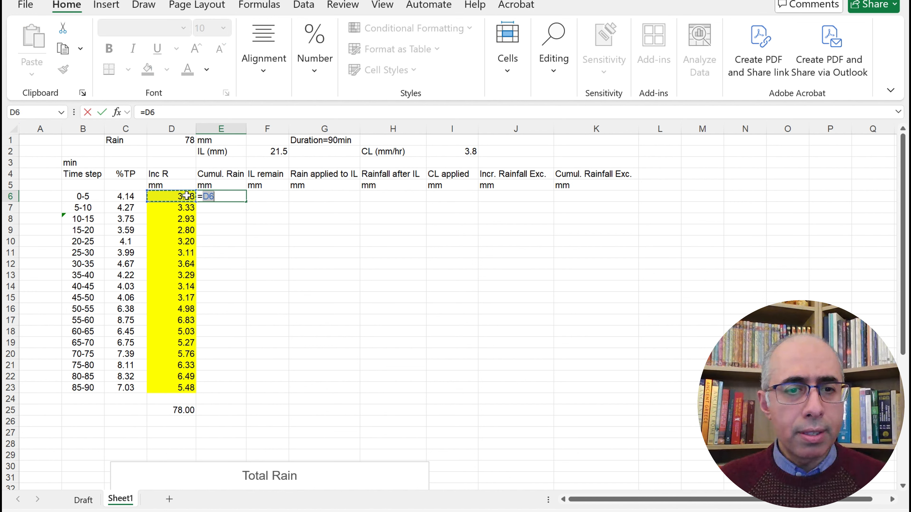
{"action": "key", "text": "Return"}
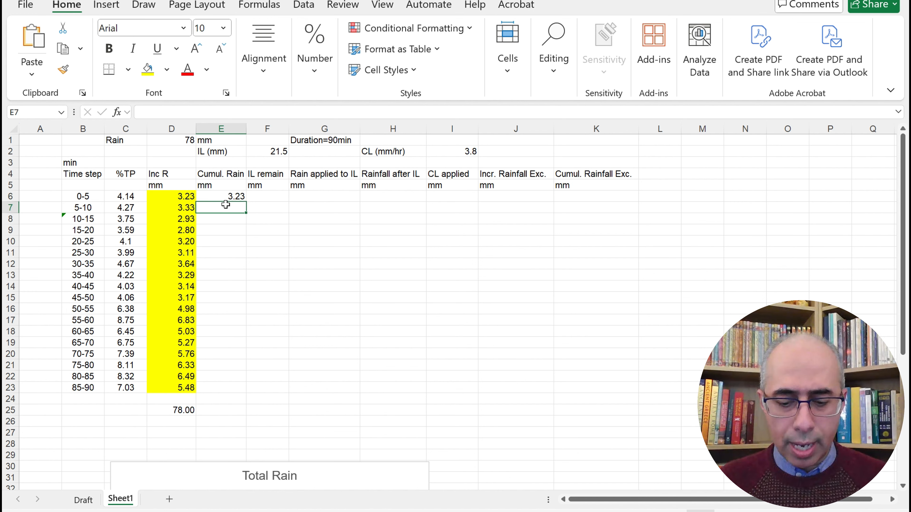
- Accumulate the rain in E7 with =E6+D7 and fill the formula down to E23
{"action": "type", "text": "="}
{"action": "left_click", "coordinate": [231, 196]}
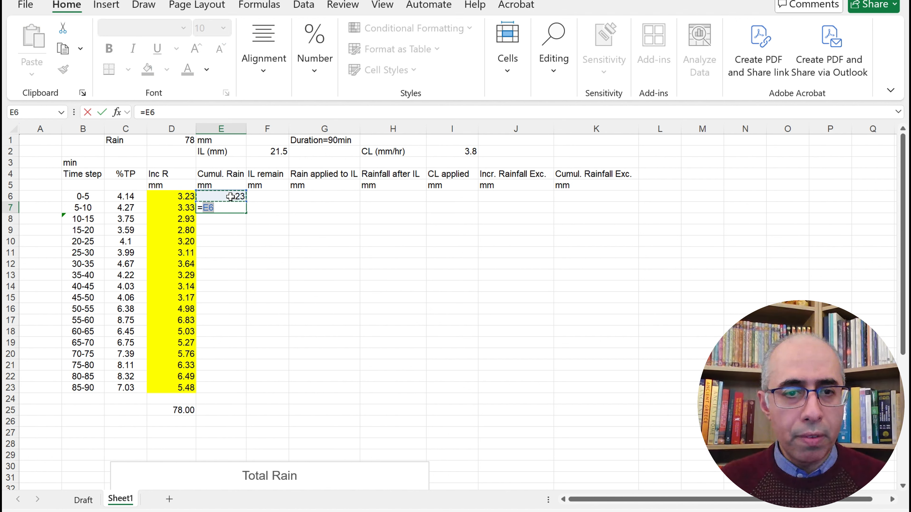
{"action": "type", "text": "+"}
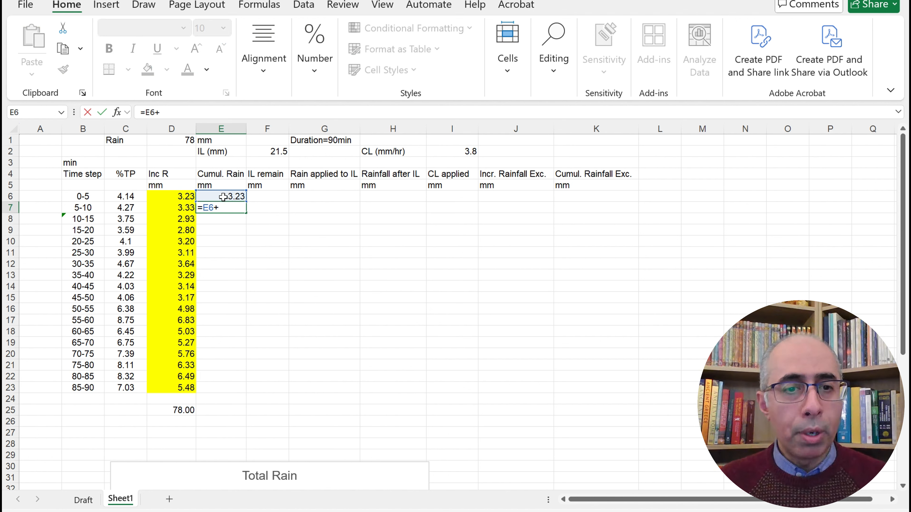
{"action": "left_click", "coordinate": [182, 208]}
{"action": "key", "text": "Return"}
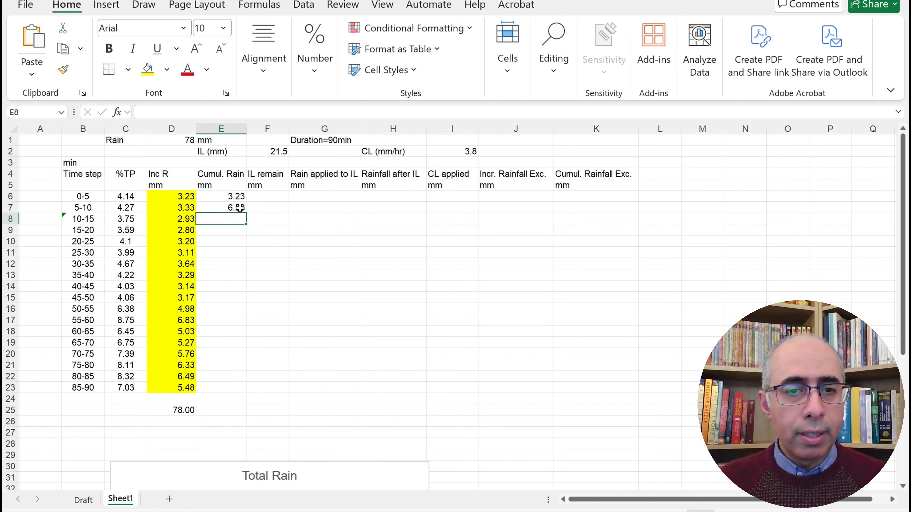
{"action": "key", "text": "Up"}
{"action": "left_click_drag", "start_coordinate": [246, 213], "coordinate": [240, 393]}
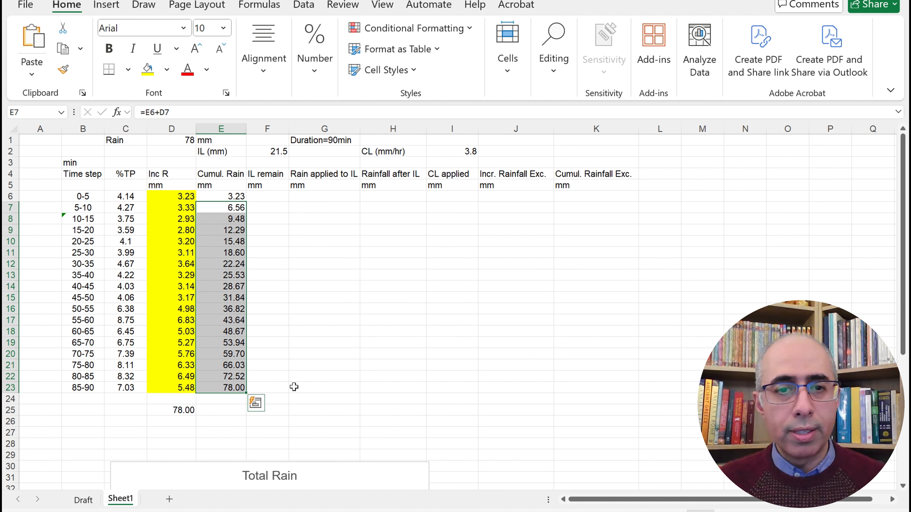
- Enter 21.5 as the initial loss remaining for the first time step in F6
{"action": "left_click", "coordinate": [275, 197]}
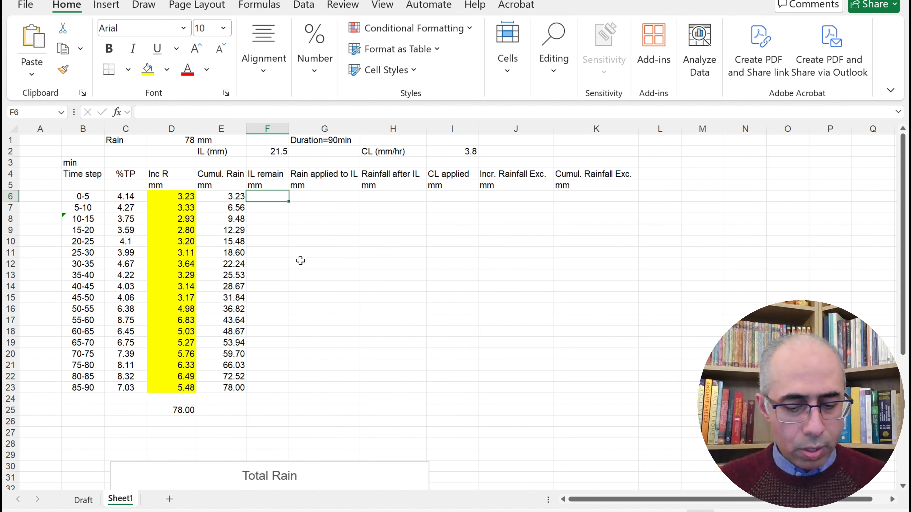
{"action": "type", "text": "21.5"}
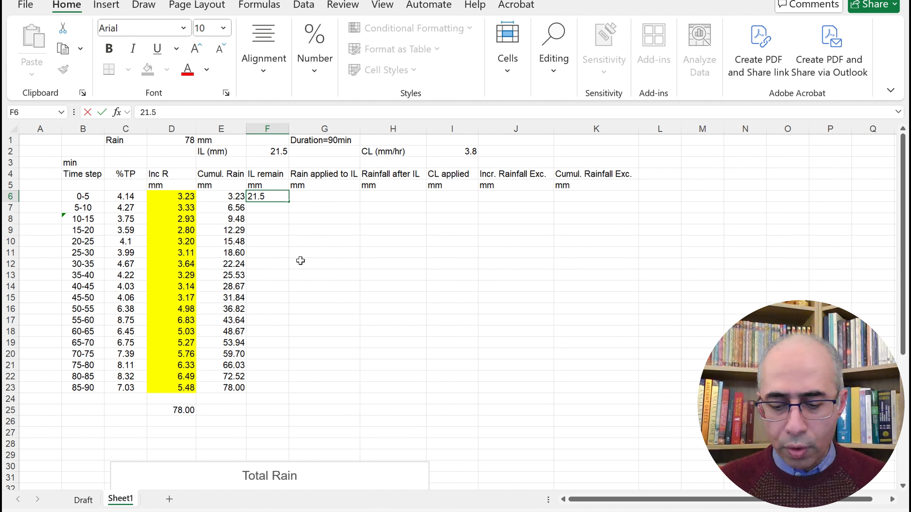
{"action": "key", "text": "Return"}
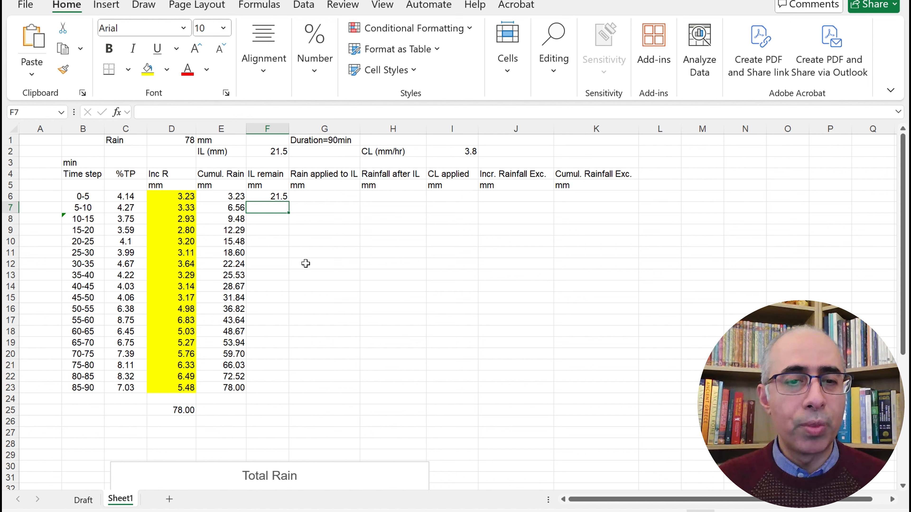
{"action": "left_click", "coordinate": [274, 197]}
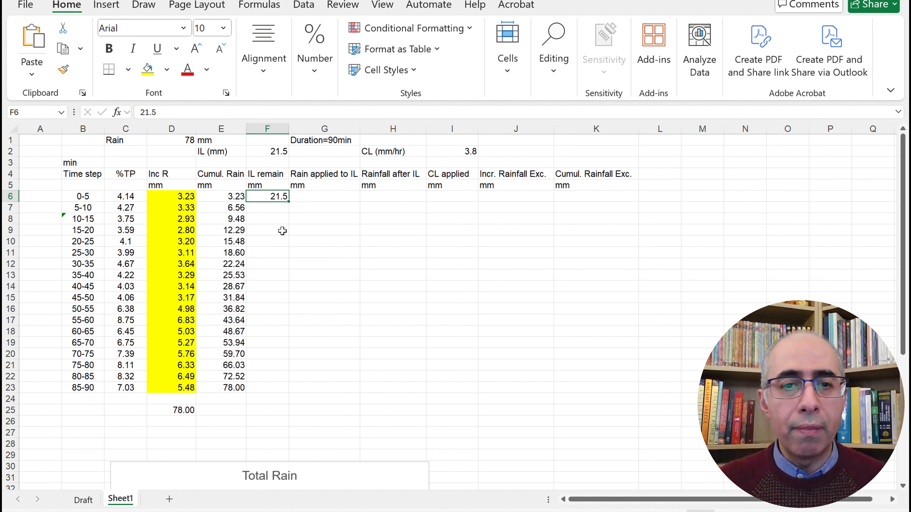
- Set the rain applied to initial loss for the 0-5 time step in G6 with =D6
{"action": "left_click", "coordinate": [326, 198]}
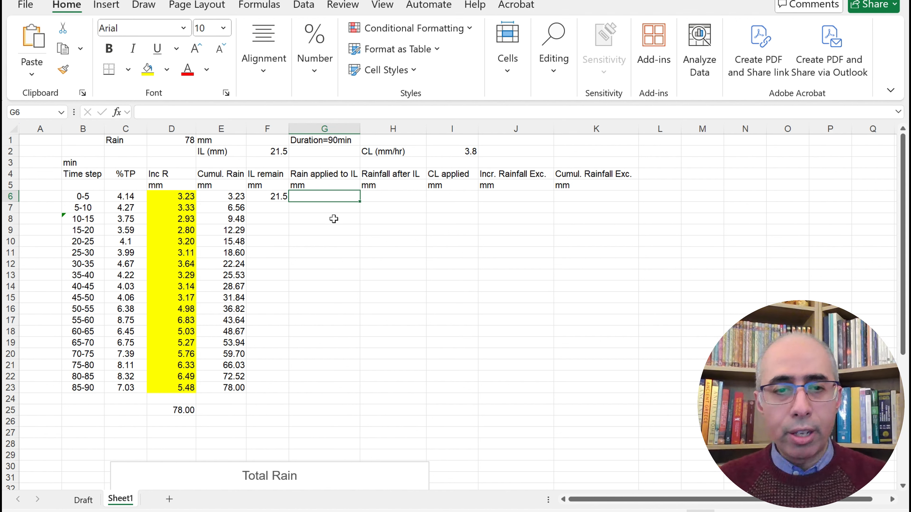
{"action": "type", "text": "="}
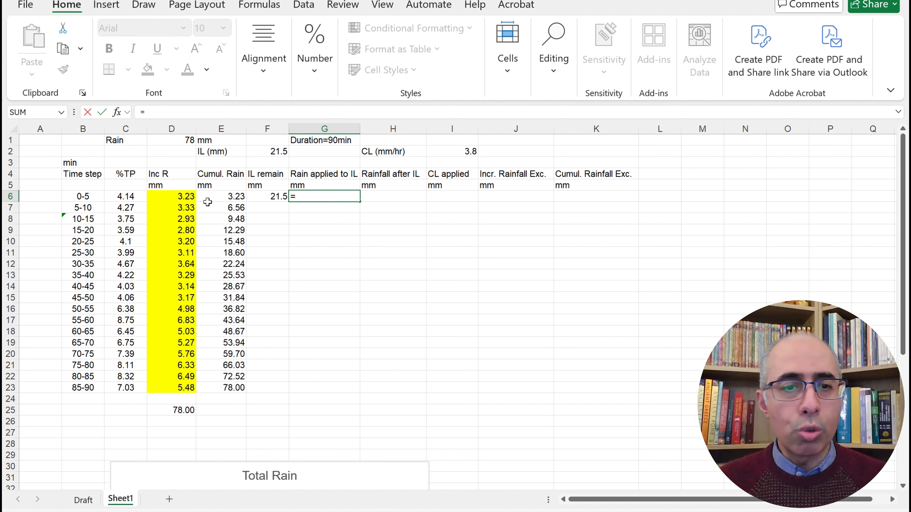
{"action": "left_click", "coordinate": [187, 196]}
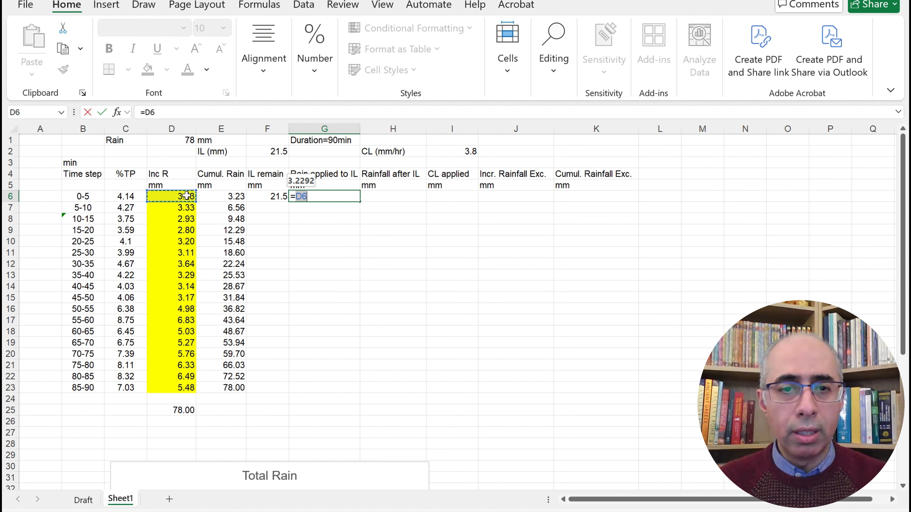
{"action": "key", "text": "Return"}
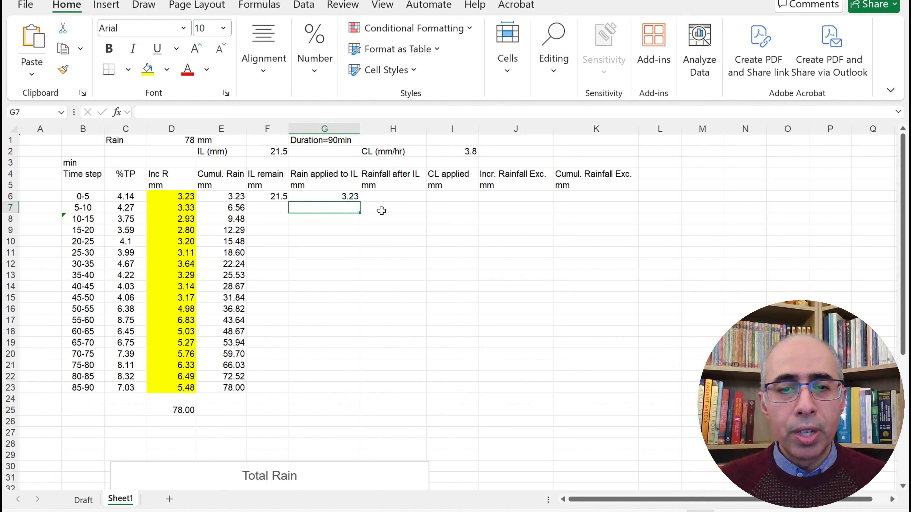
- Enter 0 in H6 through K6 for rainfall after IL, CL applied, and incremental and cumulative rainfall excess
{"action": "left_click", "coordinate": [392, 199]}
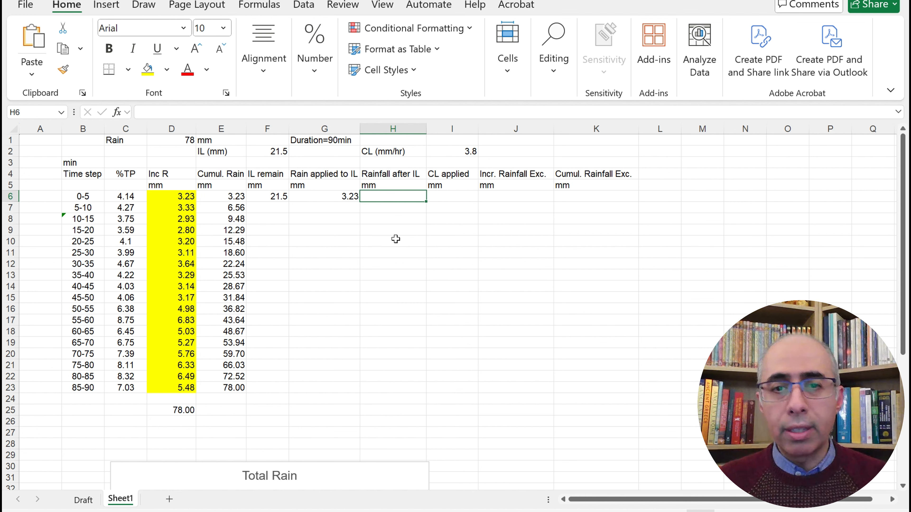
{"action": "type", "text": "0"}
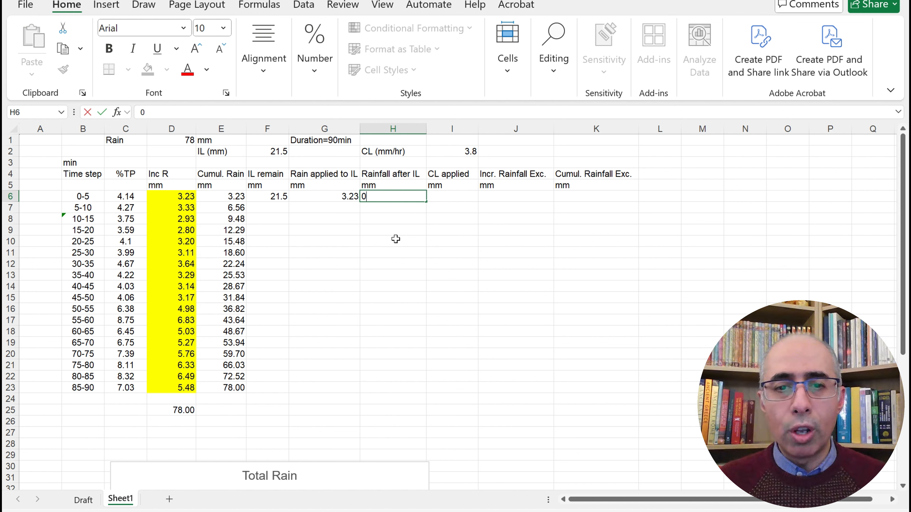
{"action": "left_click", "coordinate": [466, 197]}
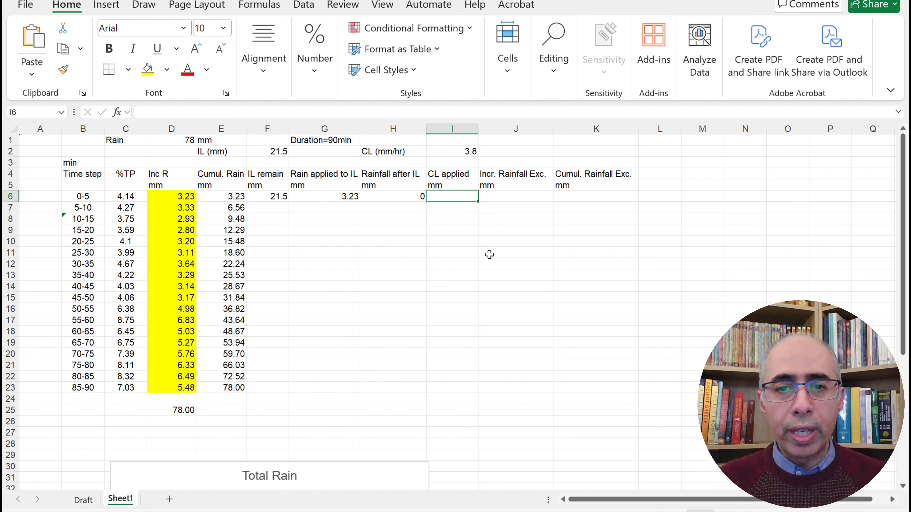
{"action": "type", "text": "0"}
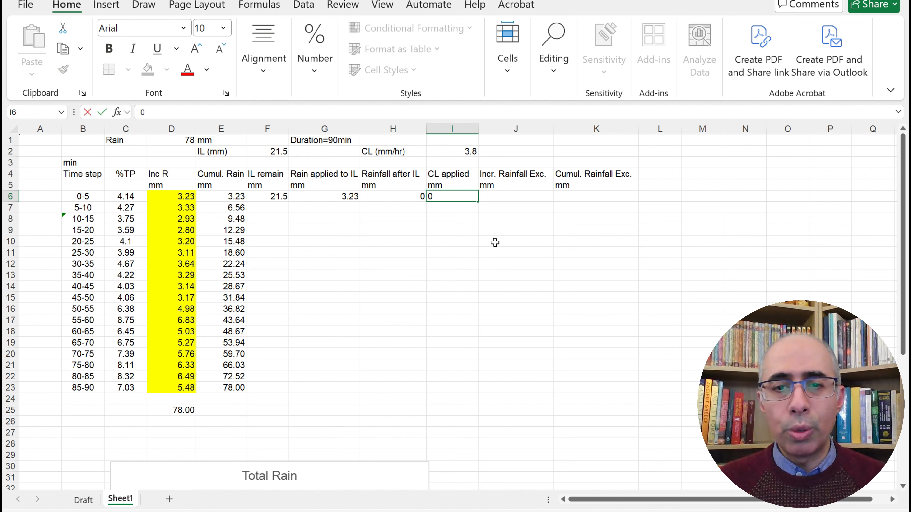
{"action": "left_click", "coordinate": [527, 198]}
{"action": "type", "text": "0"}
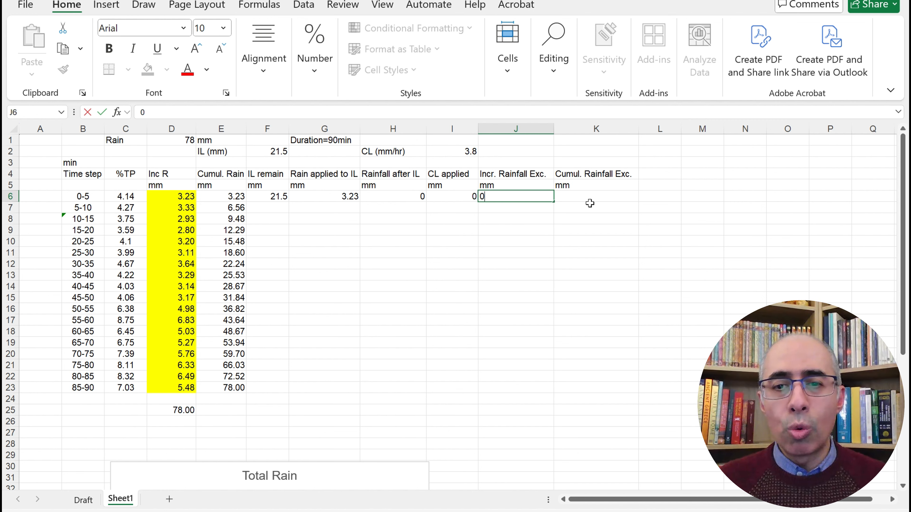
{"action": "left_click", "coordinate": [599, 198]}
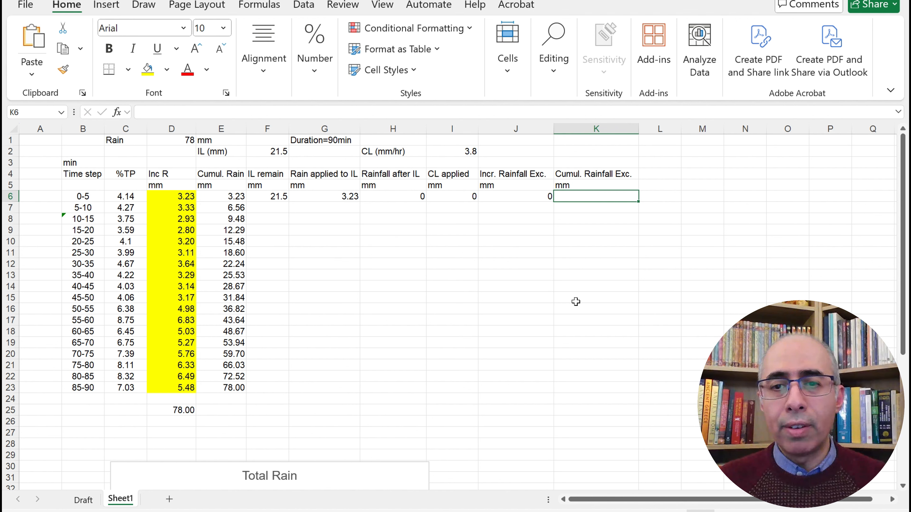
{"action": "type", "text": "0"}
{"action": "key", "text": "Return"}
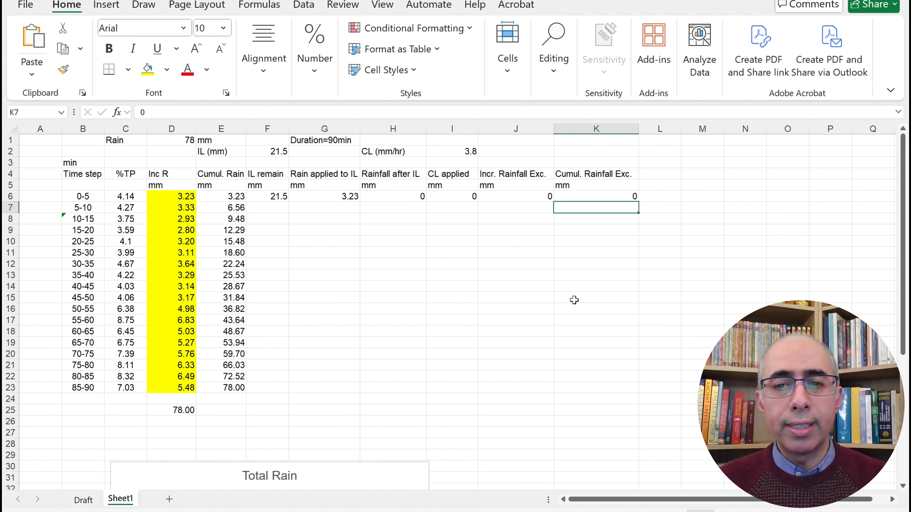
- Calculate the initial loss remaining for the 5-10 time step in F7 with =F6-G6
{"action": "left_click", "coordinate": [266, 208]}
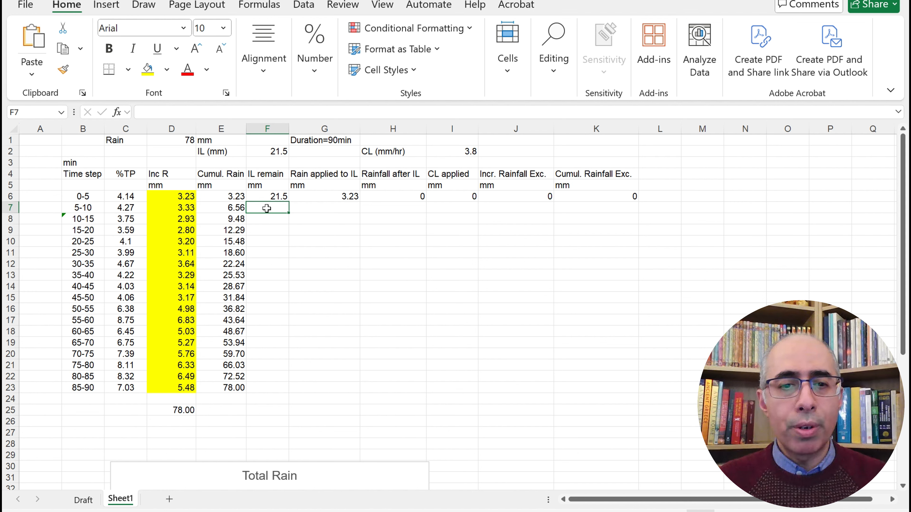
{"action": "type", "text": "="}
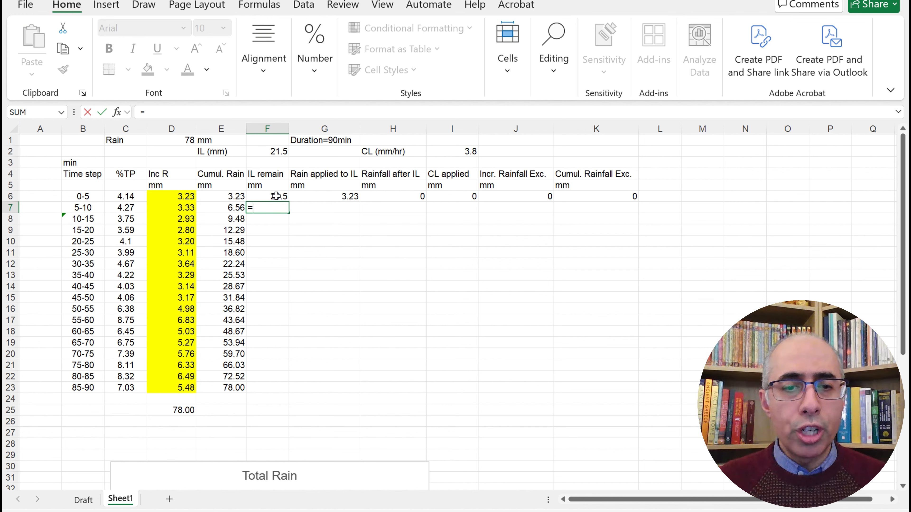
{"action": "left_click", "coordinate": [275, 196]}
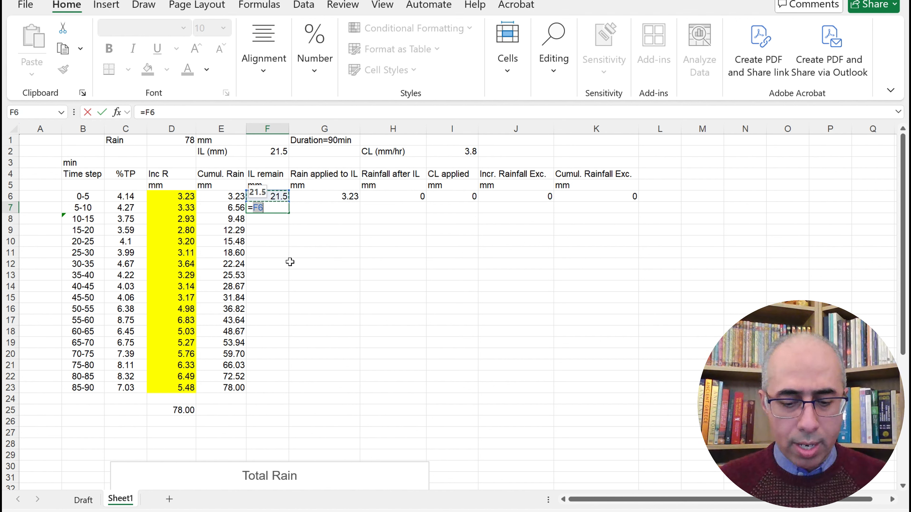
{"action": "type", "text": "-"}
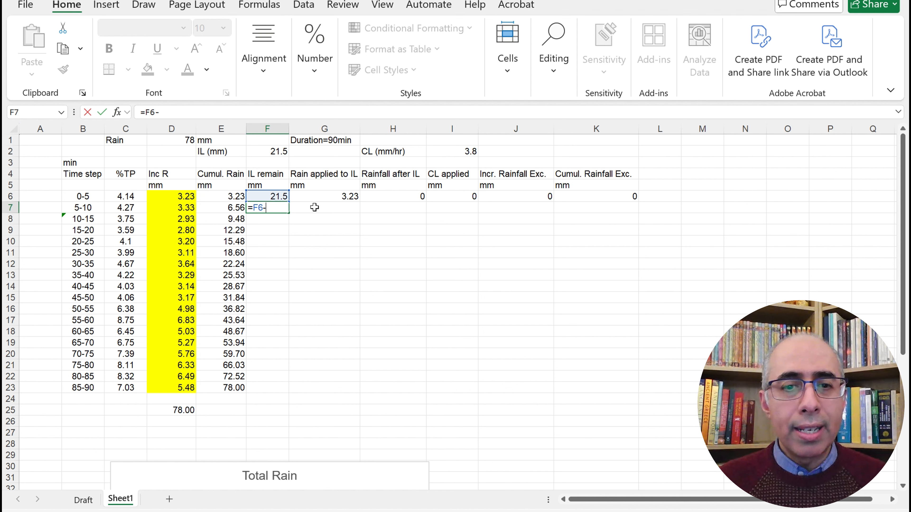
{"action": "left_click", "coordinate": [319, 197]}
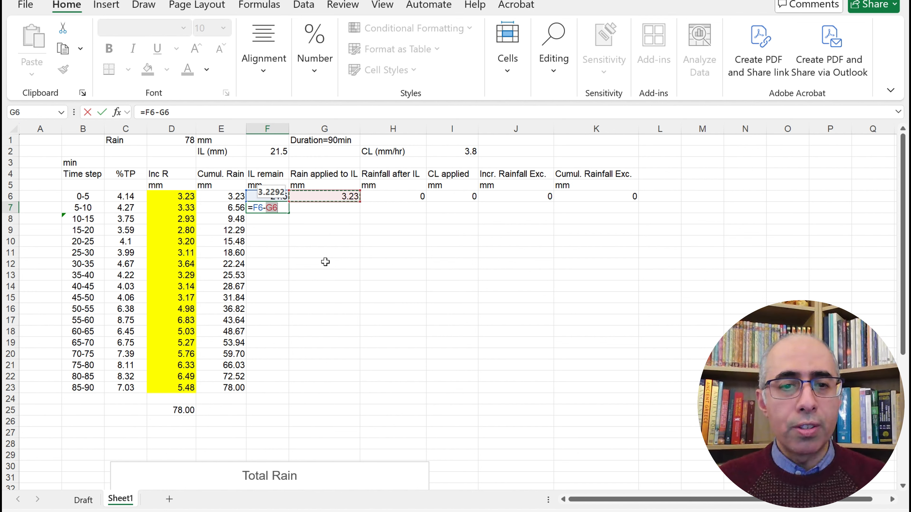
{"action": "key", "text": "Return"}
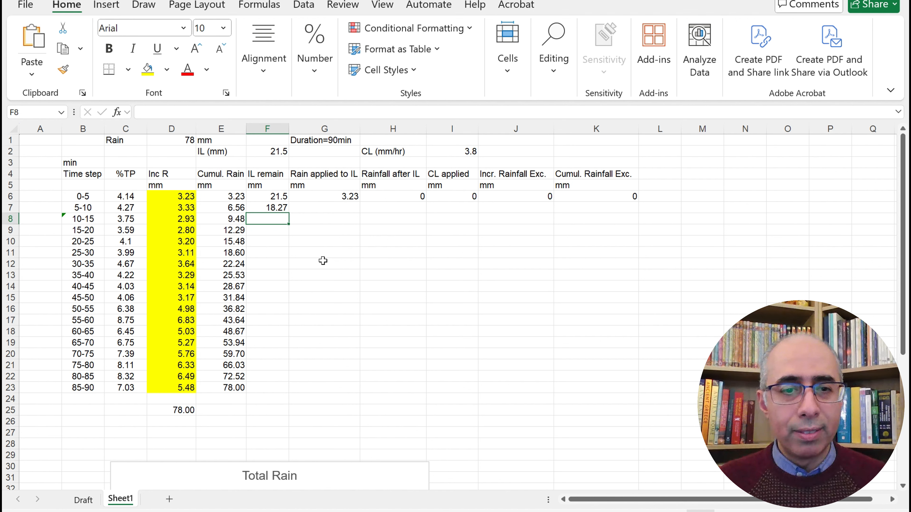
- Set the rain applied to initial loss for the 5-10 time step in G7 with =D7
{"action": "left_click", "coordinate": [180, 209]}
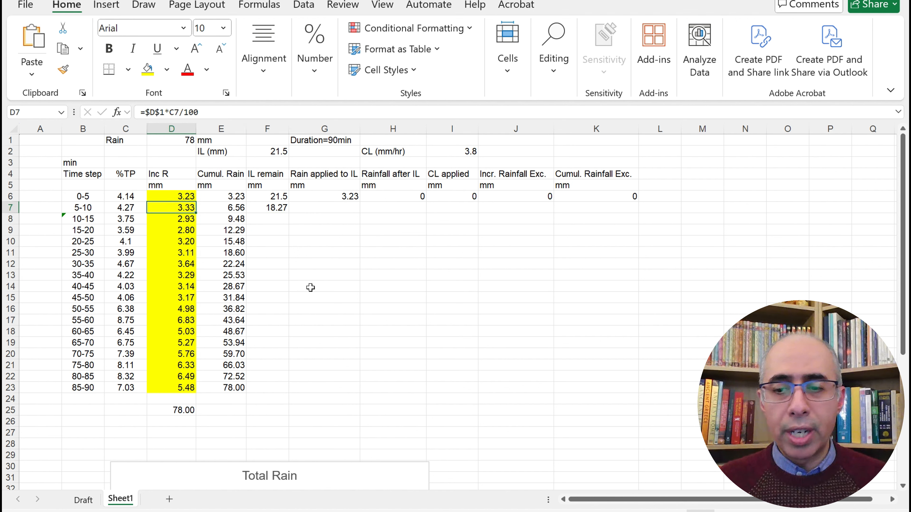
{"action": "left_click", "coordinate": [279, 209]}
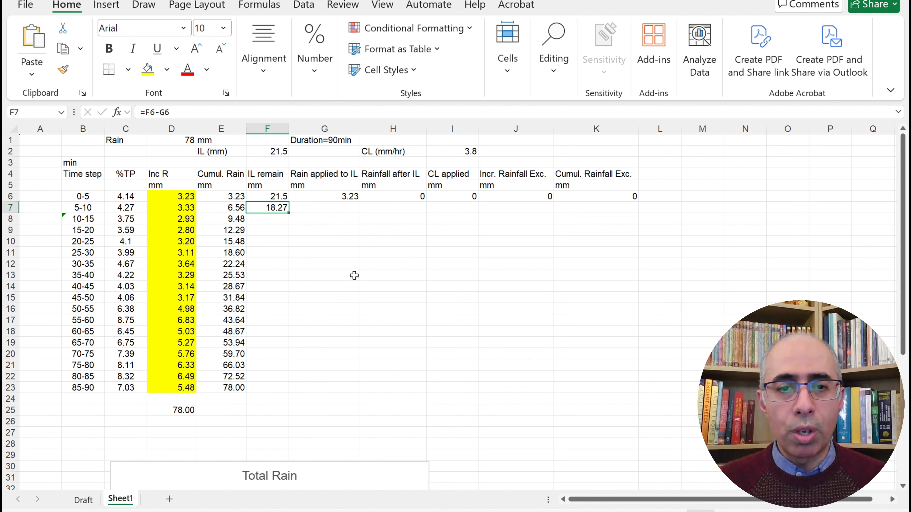
{"action": "left_click", "coordinate": [347, 207]}
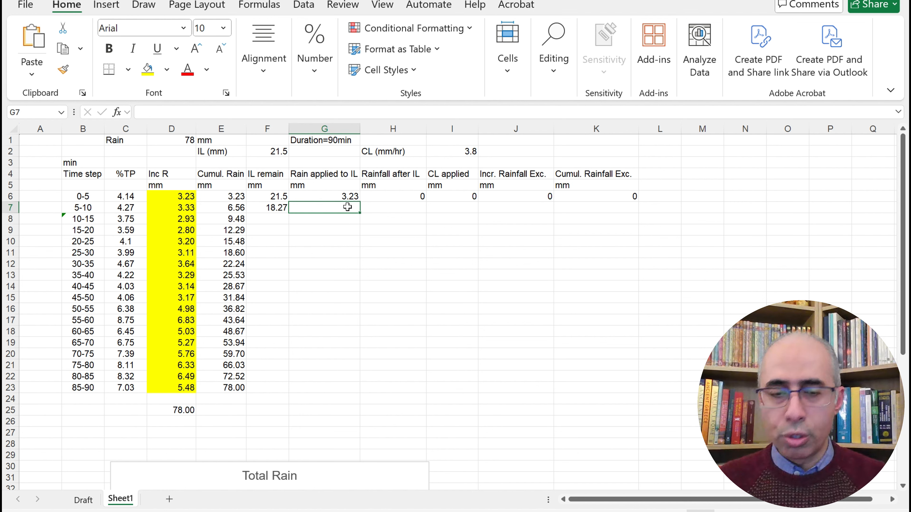
{"action": "type", "text": "="}
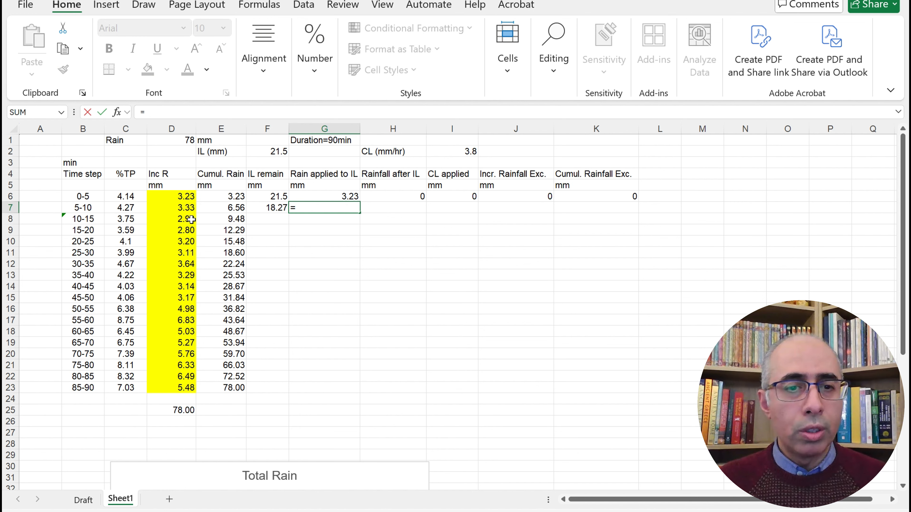
{"action": "left_click", "coordinate": [185, 207]}
{"action": "key", "text": "Return"}
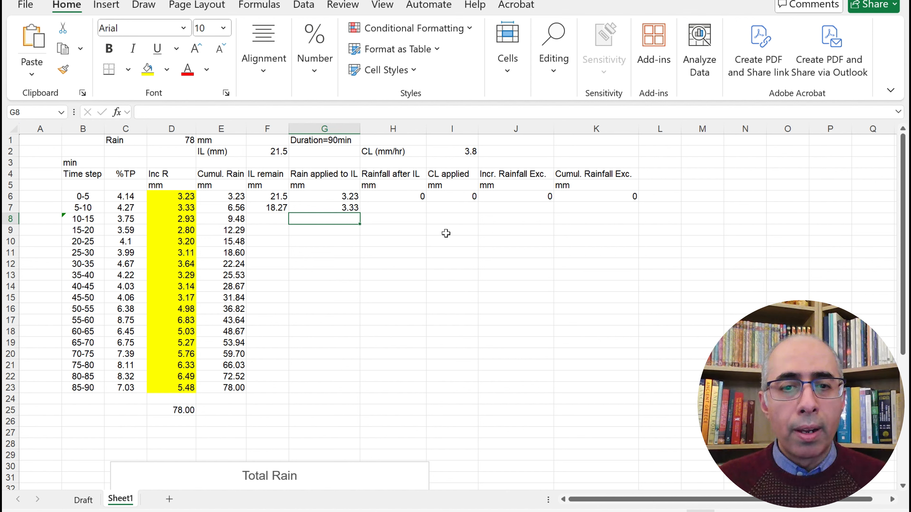
- Enter 0 in each of the remaining columns of the 5-10 time step, H7 through K7
{"action": "left_click", "coordinate": [413, 211]}
{"action": "type", "text": "0"}
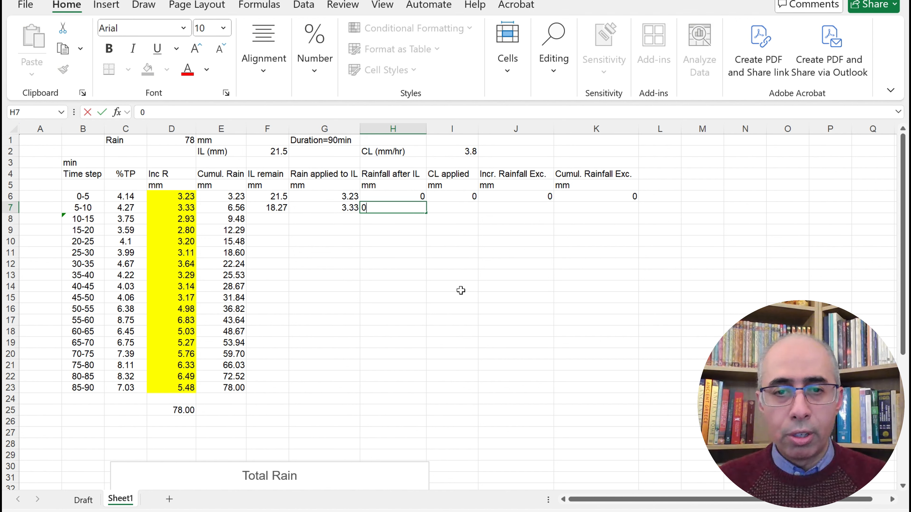
{"action": "key", "text": "Tab"}
{"action": "type", "text": "0"}
{"action": "key", "text": "Tab"}
{"action": "type", "text": "0"}
{"action": "key", "text": "Tab"}
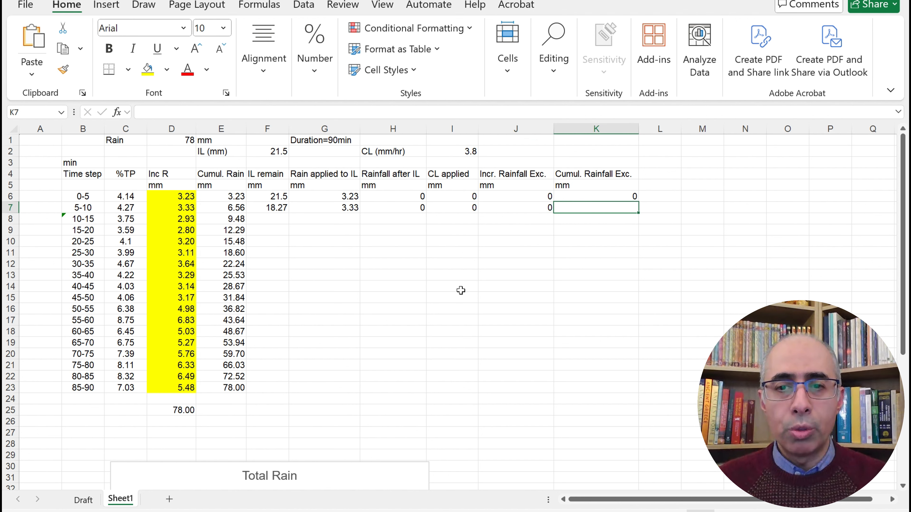
{"action": "type", "text": "0"}
{"action": "key", "text": "Tab"}
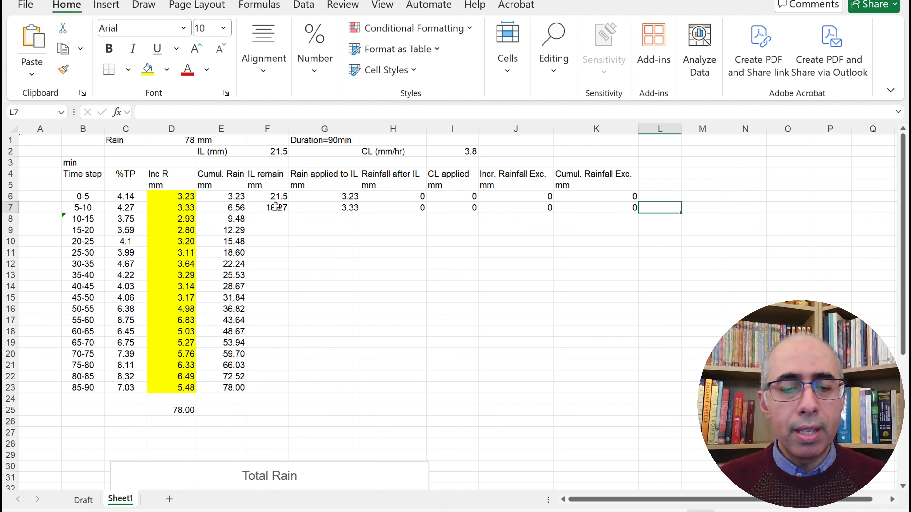
- Fill the formulas in F7:G7 down to row 13 and clear the contents of F13:G13
{"action": "left_click_drag", "start_coordinate": [275, 207], "coordinate": [315, 207]}
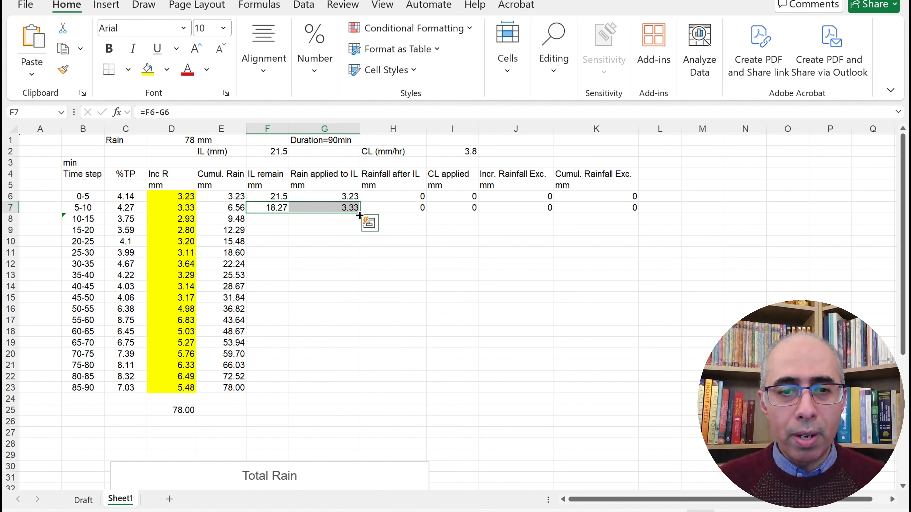
{"action": "left_click_drag", "start_coordinate": [360, 220], "coordinate": [361, 282]}
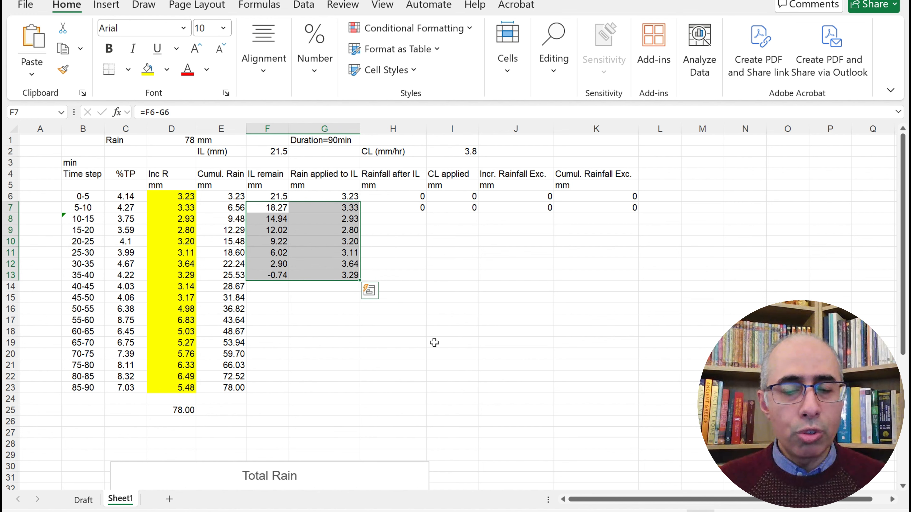
{"action": "left_click", "coordinate": [278, 275]}
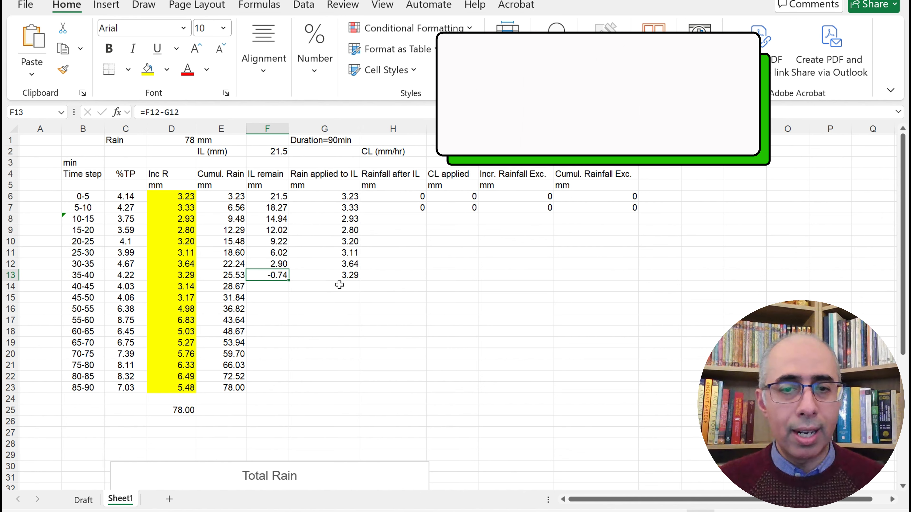
{"action": "left_click", "coordinate": [351, 275], "text": "shift"}
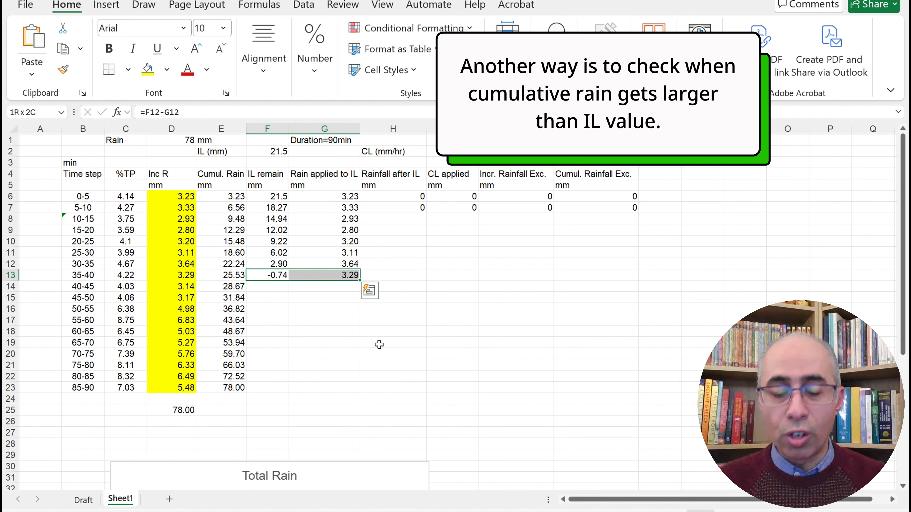
{"action": "key", "text": "Delete"}
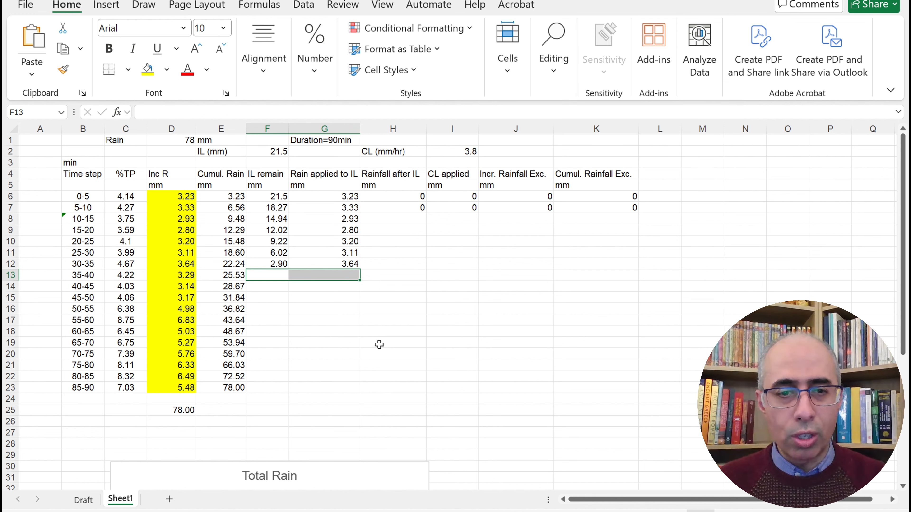
- Compare the remaining initial loss with the rain for the 25-30 and 30-35 time steps in rows 11 and 12
{"action": "left_click", "coordinate": [278, 261]}
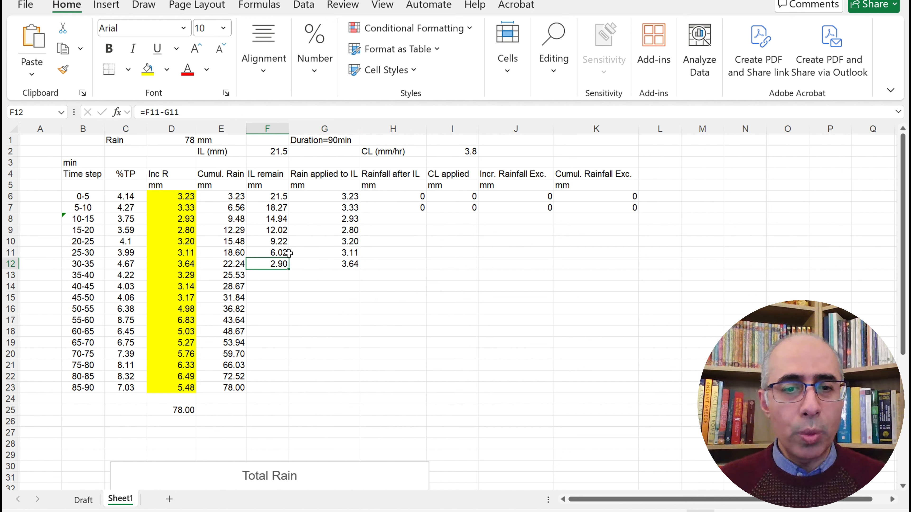
{"action": "left_click", "coordinate": [274, 251]}
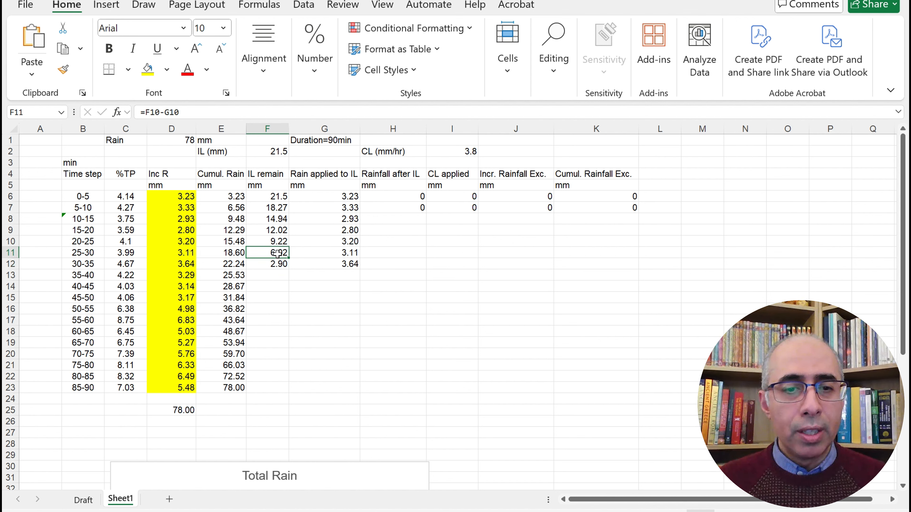
{"action": "left_click", "coordinate": [350, 252]}
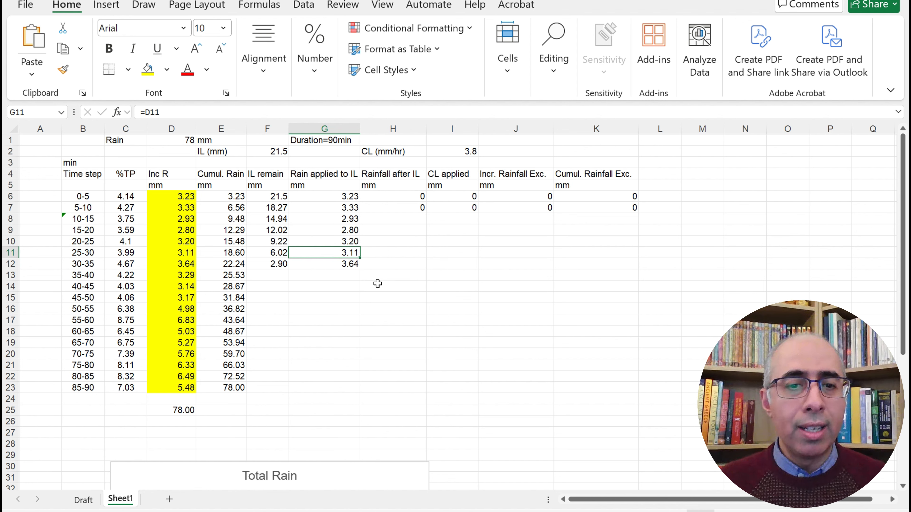
{"action": "left_click", "coordinate": [275, 263]}
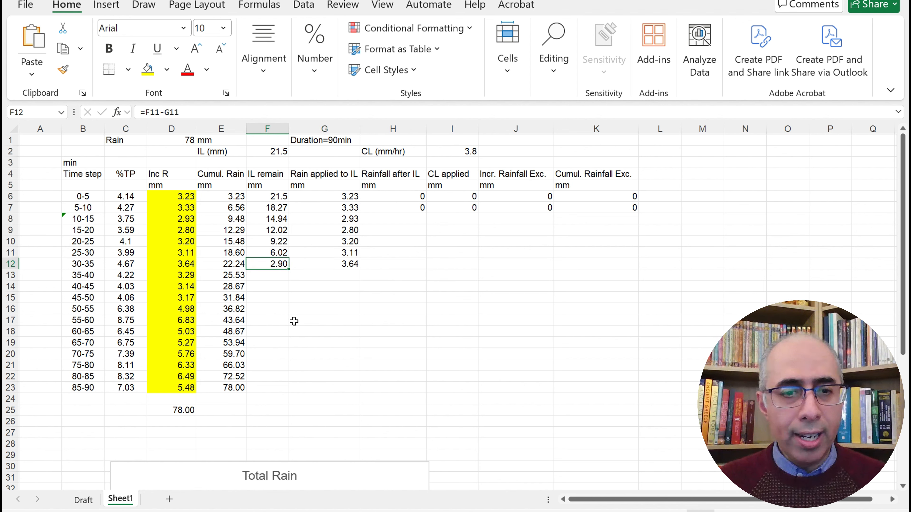
{"action": "left_click", "coordinate": [178, 263]}
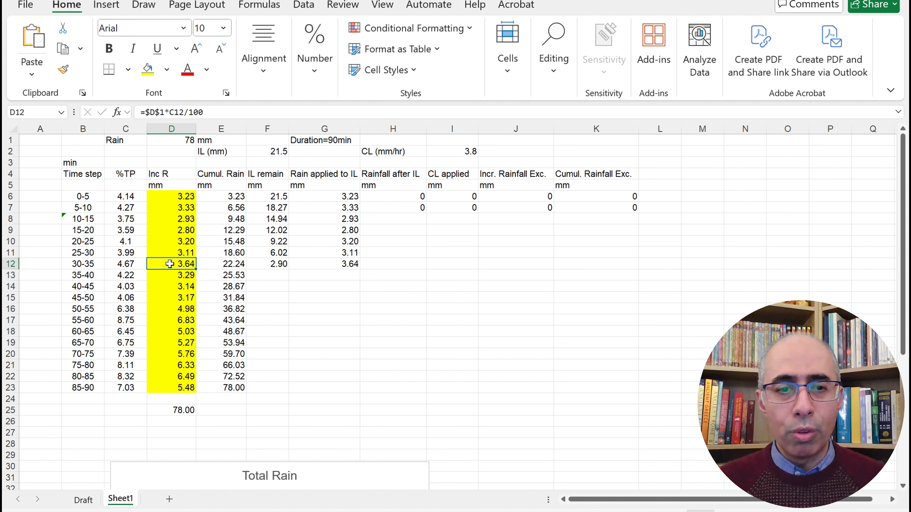
- Set the rain applied to initial loss for the 30-35 time step in G12 with =F12
{"action": "left_click", "coordinate": [267, 265]}
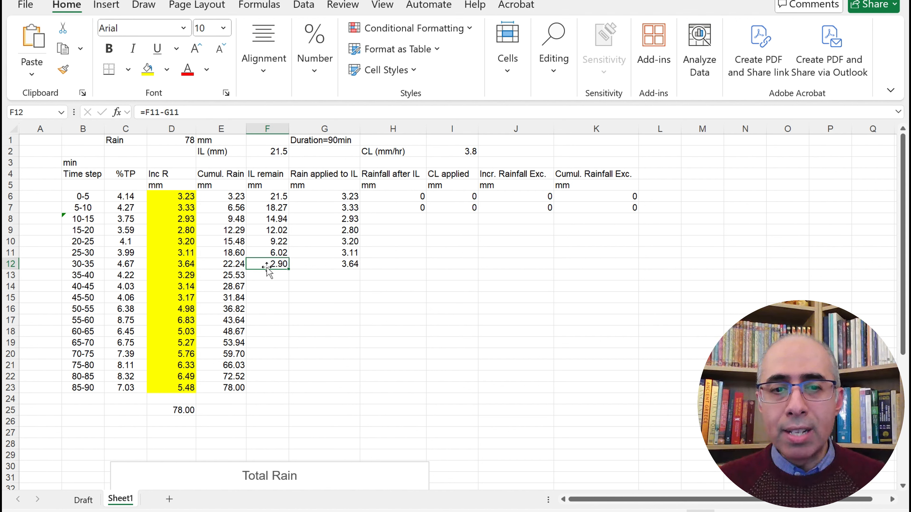
{"action": "left_click", "coordinate": [335, 265]}
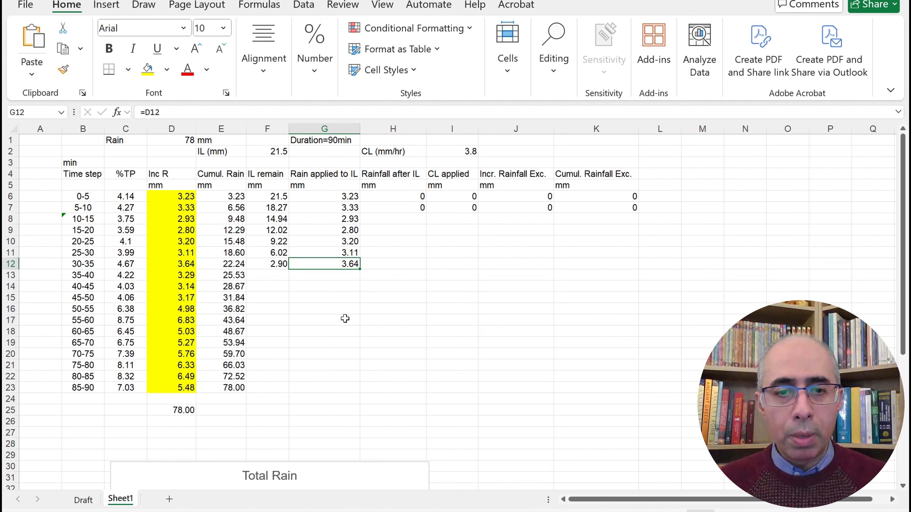
{"action": "type", "text": "="}
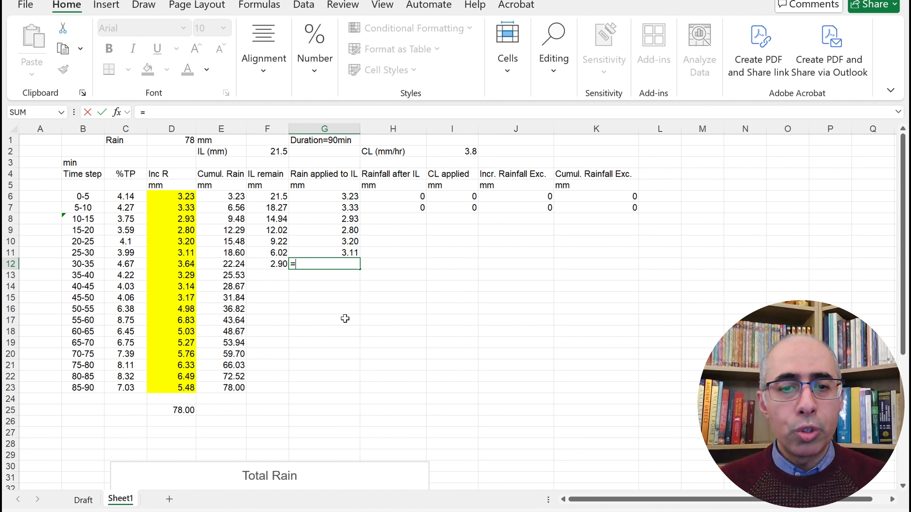
{"action": "type", "text": "2"}
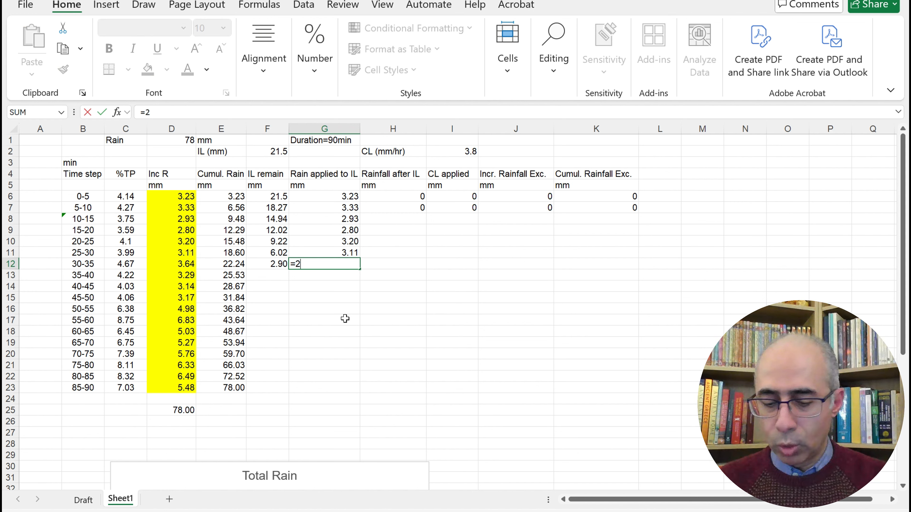
{"action": "key", "text": "BackSpace"}
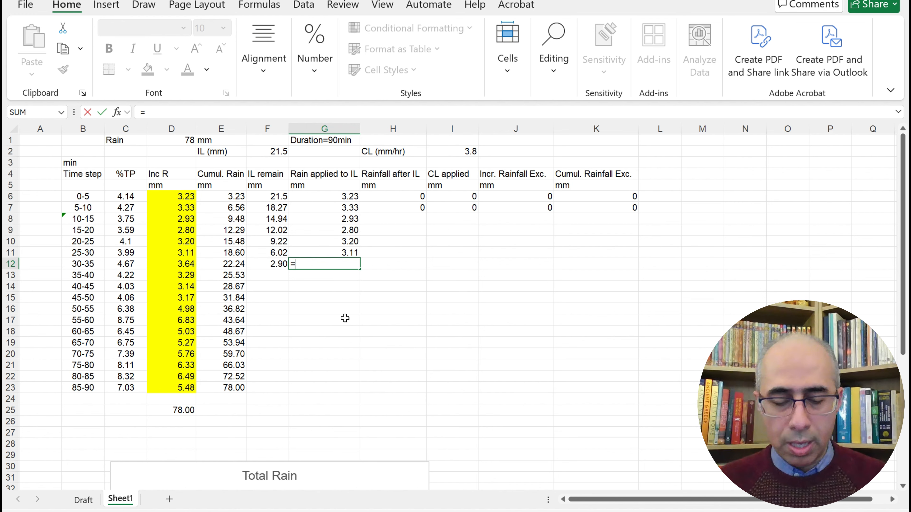
{"action": "left_click", "coordinate": [271, 265]}
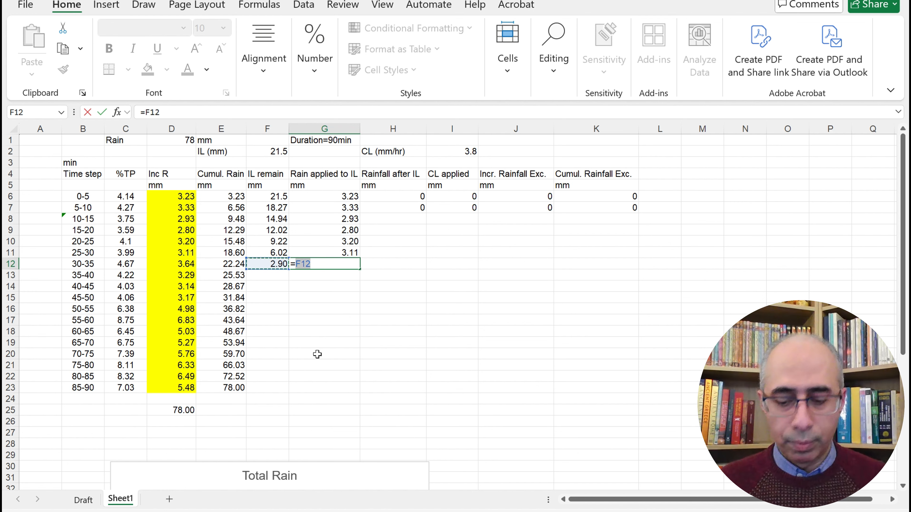
- Calculate the rainfall after initial loss in H12 with =D12-G12, and fill the zeros of H7:K7 down to row 11
{"action": "left_click", "coordinate": [409, 264]}
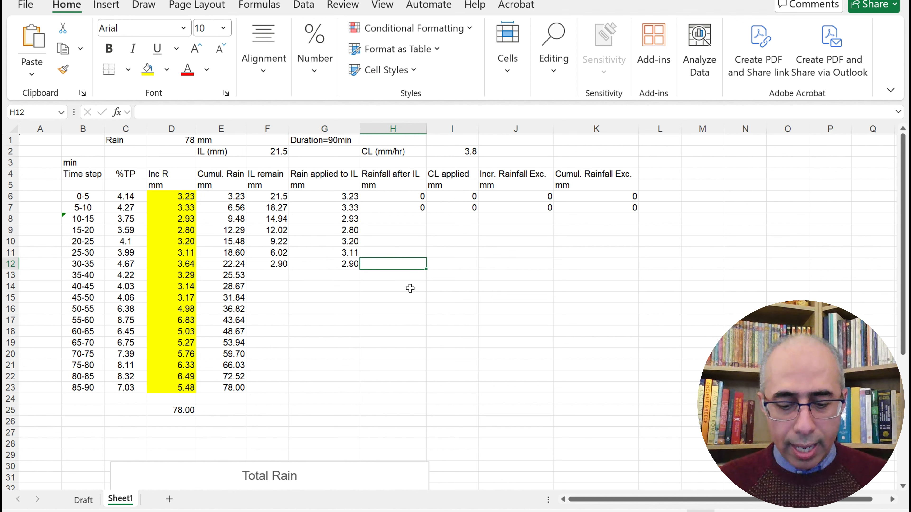
{"action": "type", "text": "="}
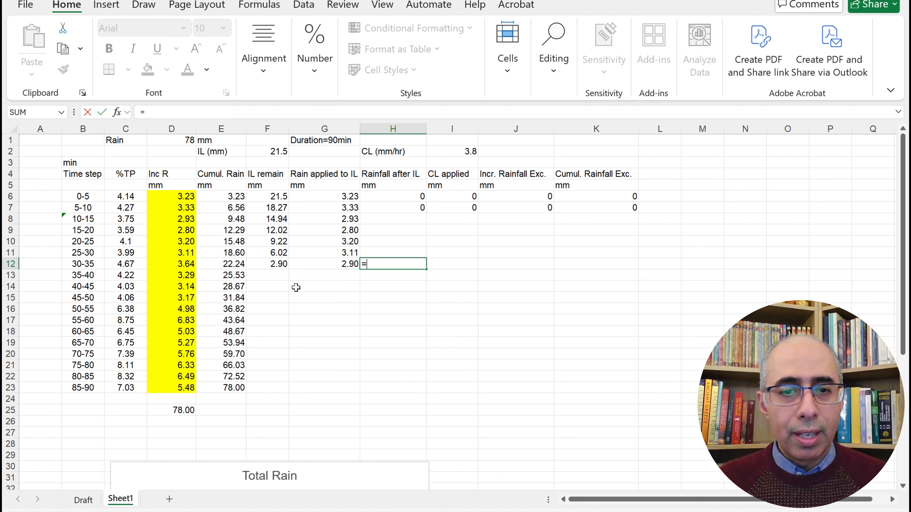
{"action": "left_click", "coordinate": [179, 265]}
{"action": "type", "text": "-"}
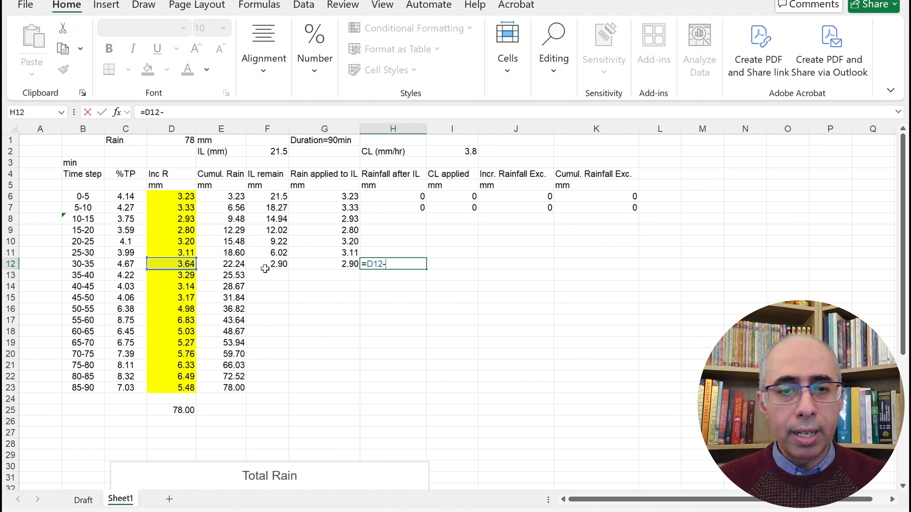
{"action": "left_click", "coordinate": [345, 265]}
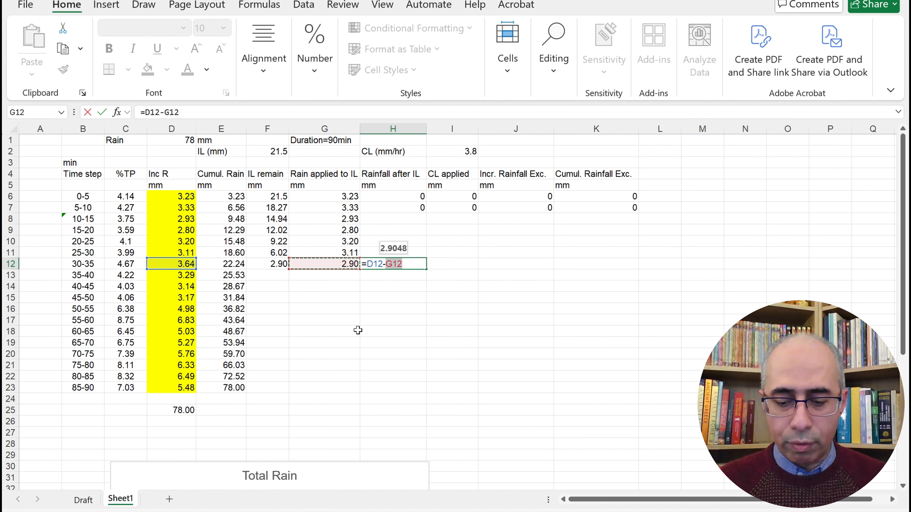
{"action": "key", "text": "Return"}
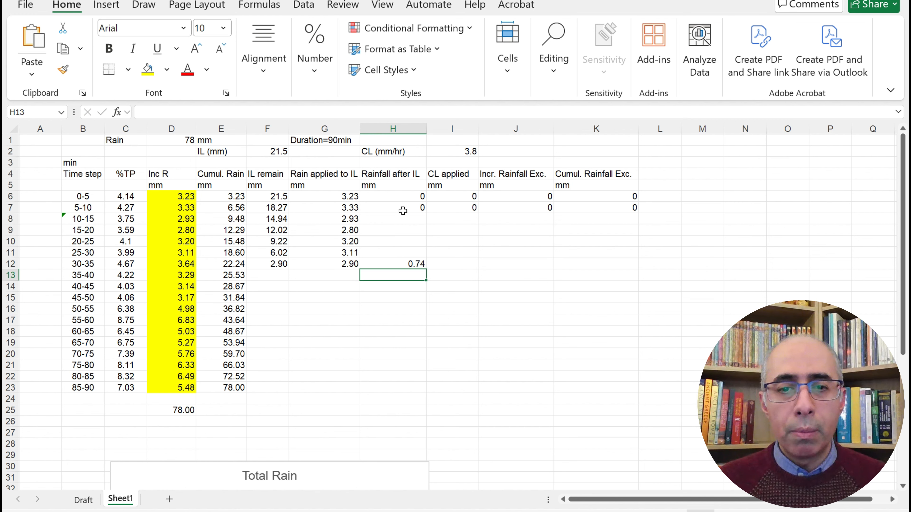
{"action": "left_click_drag", "start_coordinate": [403, 211], "coordinate": [640, 257]}
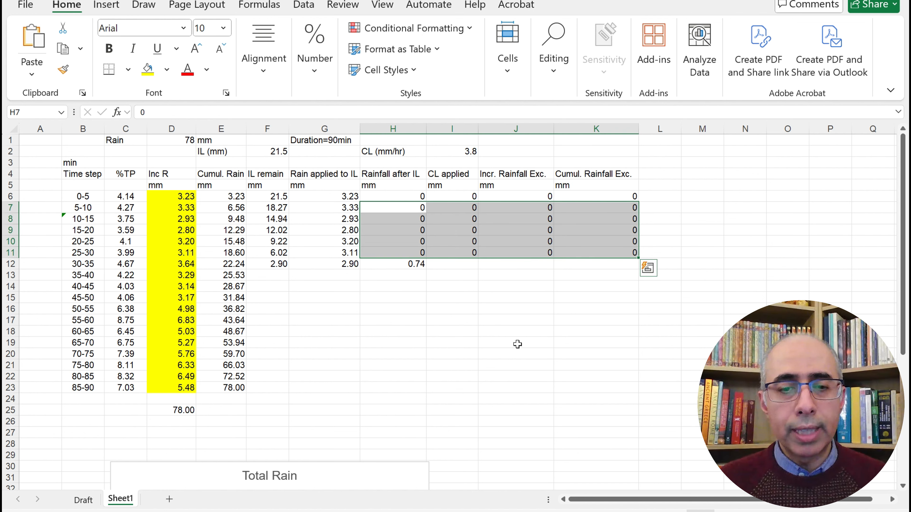
- Convert the hourly continuing loss to a 5-minute loss in J2 with =I2*5/60
{"action": "left_click", "coordinate": [459, 265]}
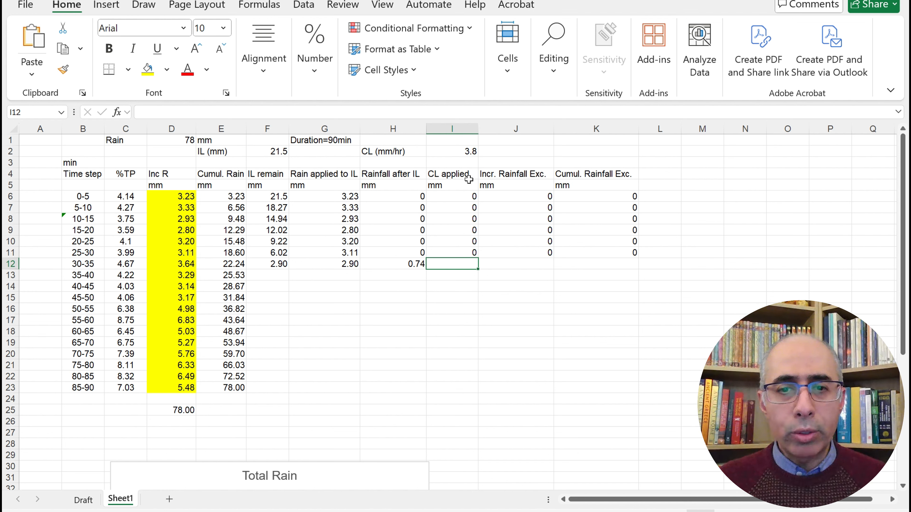
{"action": "left_click", "coordinate": [451, 153]}
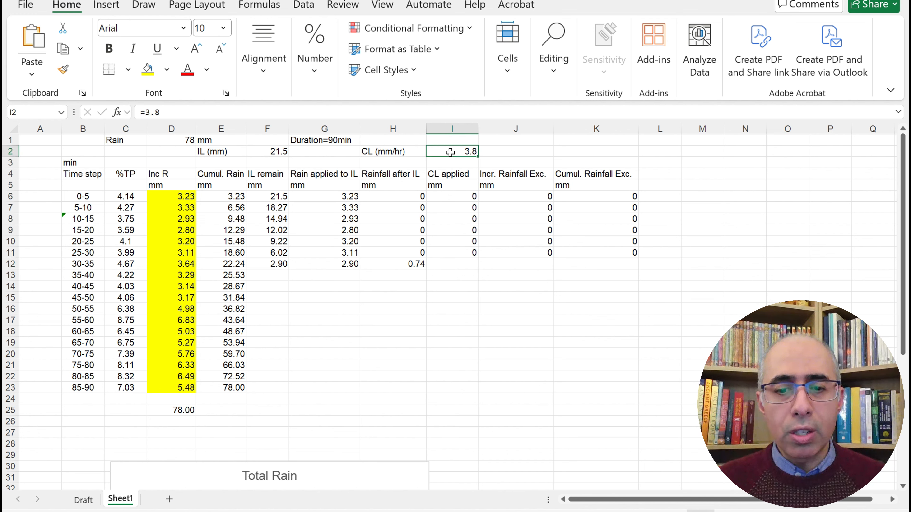
{"action": "left_click", "coordinate": [535, 150]}
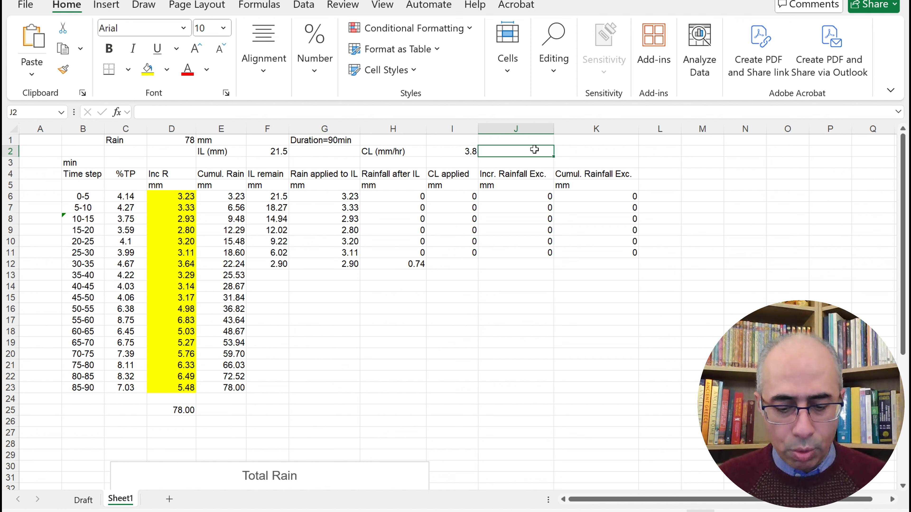
{"action": "type", "text": "="}
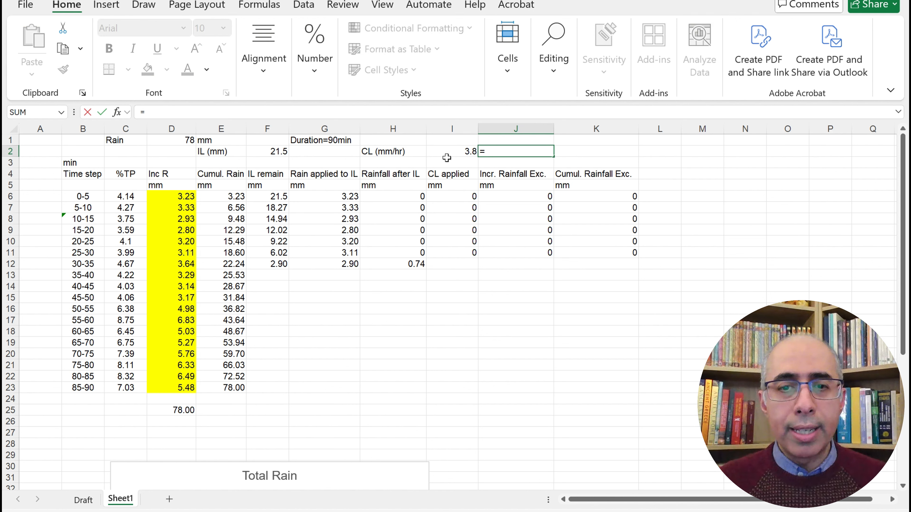
{"action": "left_click", "coordinate": [453, 153]}
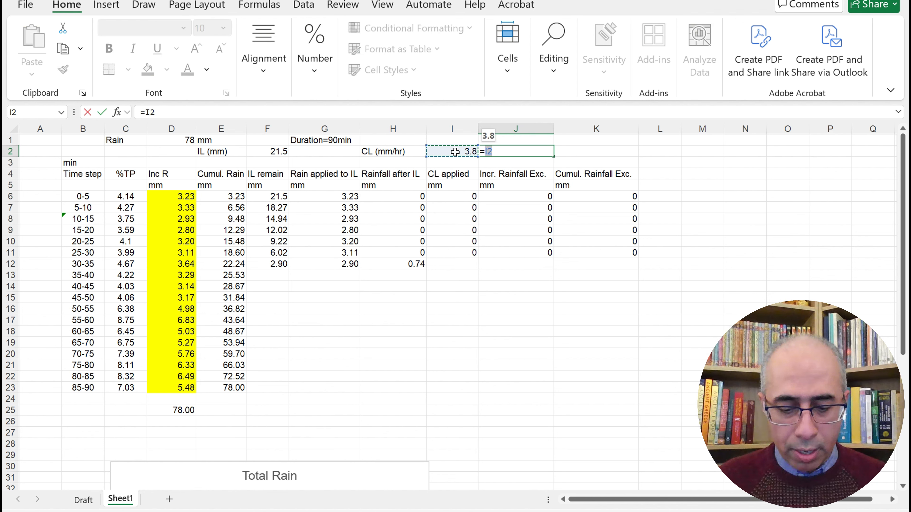
{"action": "type", "text": "*"}
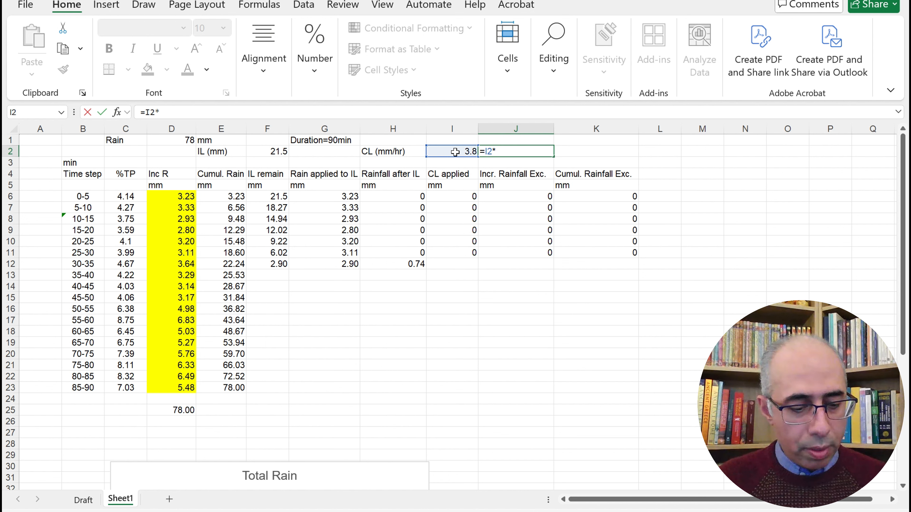
{"action": "type", "text": "5"}
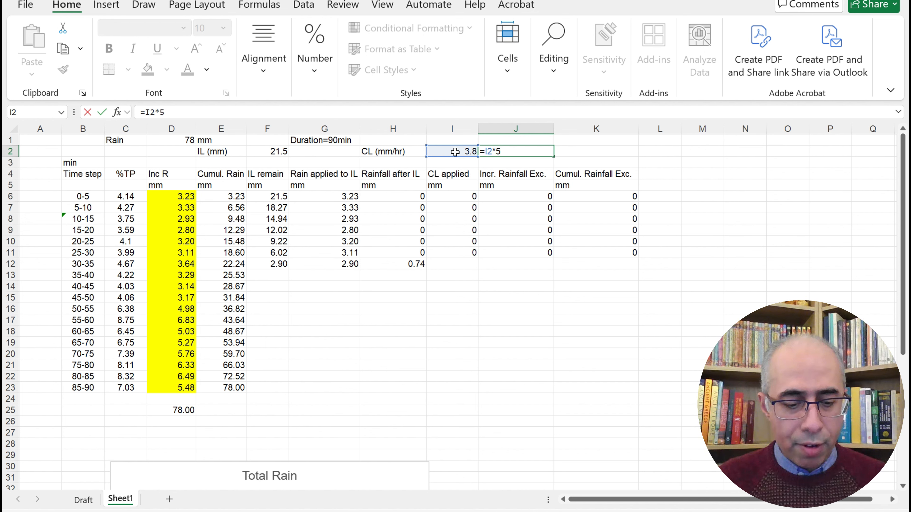
{"action": "type", "text": "/60"}
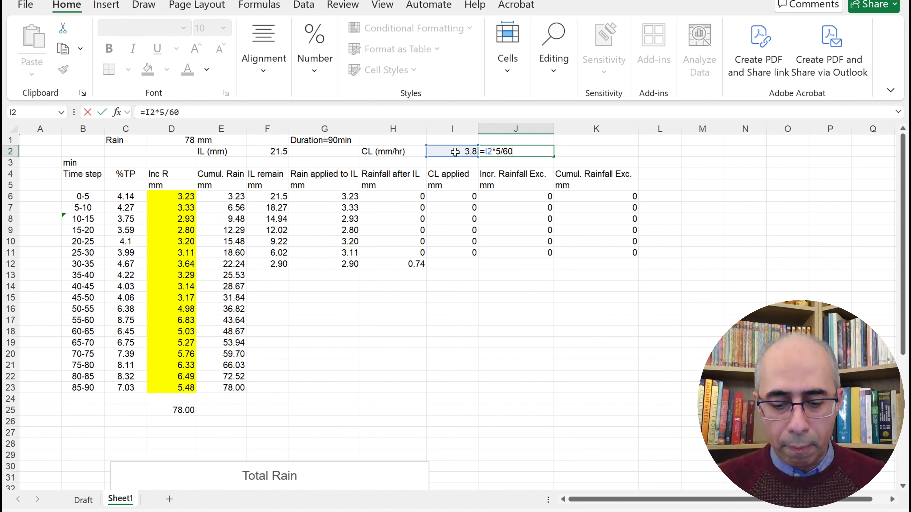
{"action": "key", "text": "Return"}
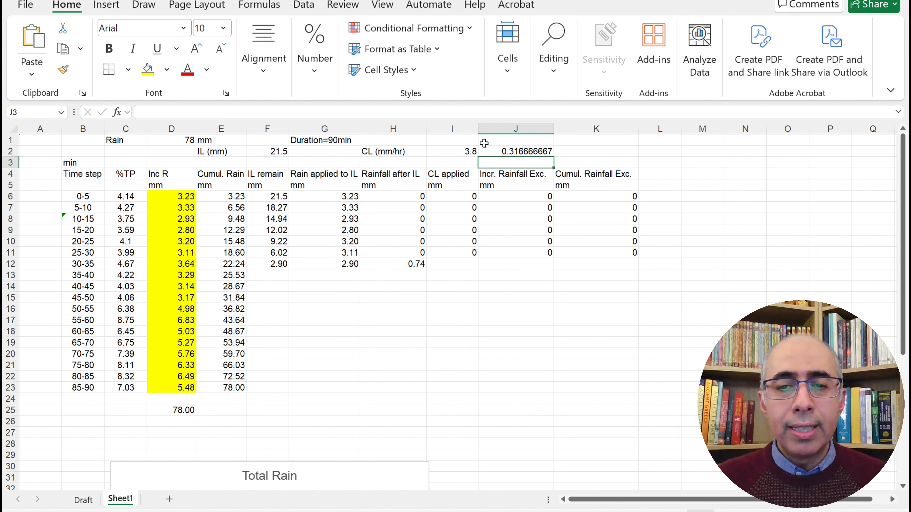
{"action": "left_click", "coordinate": [510, 150]}
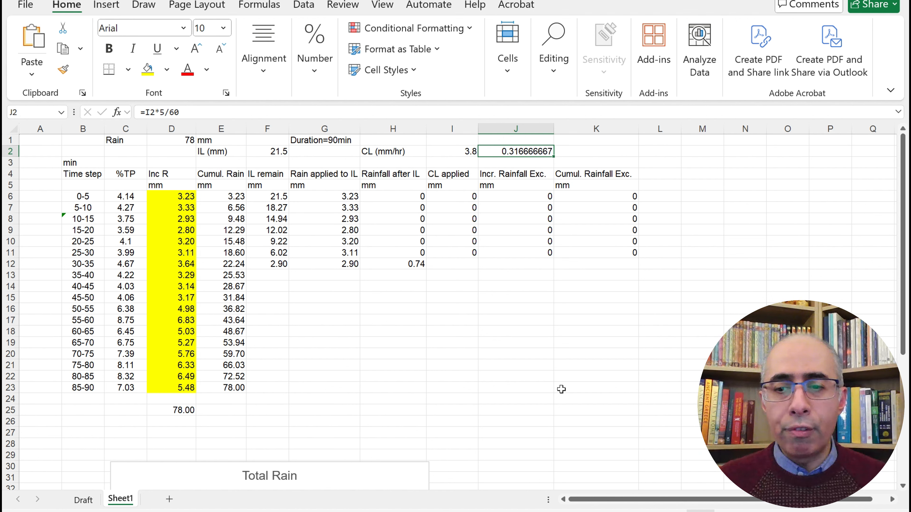
- Set the continuing loss applied for the 30-35 time step in I12 with the absolute reference =$J$2
{"action": "left_click", "coordinate": [462, 261]}
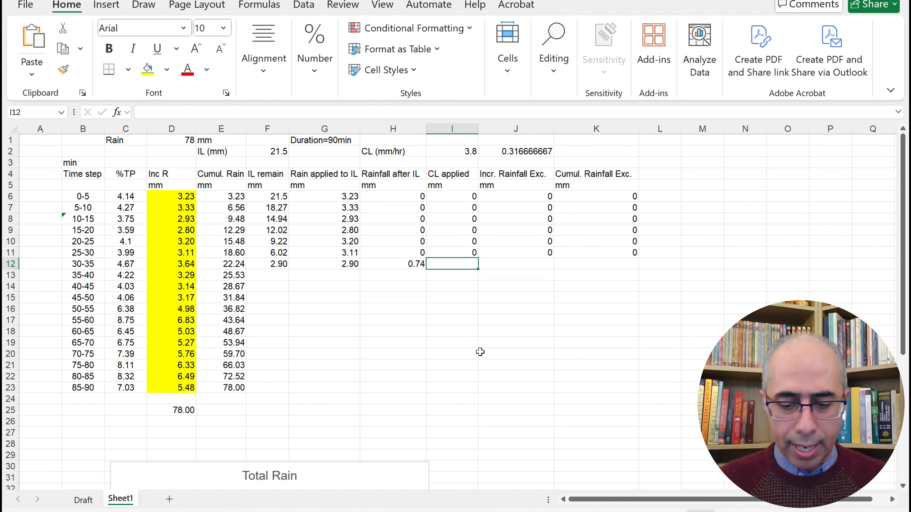
{"action": "type", "text": "="}
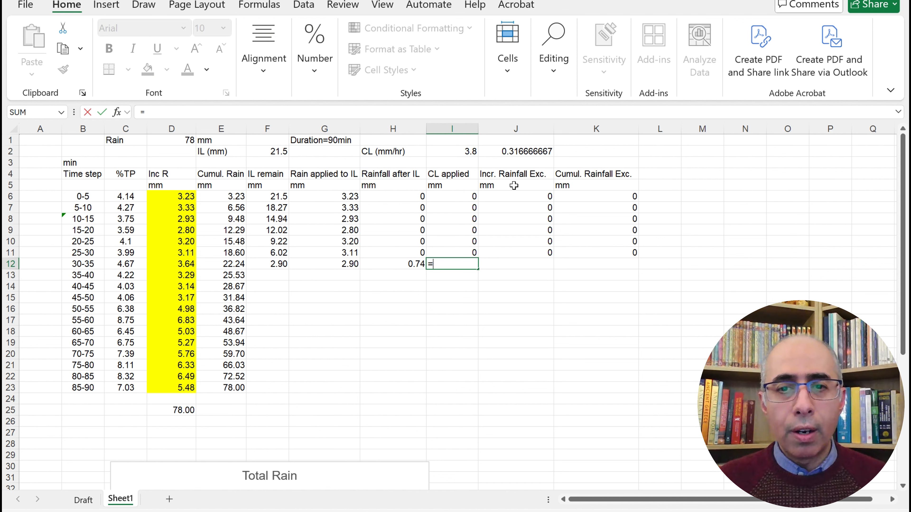
{"action": "left_click", "coordinate": [533, 151]}
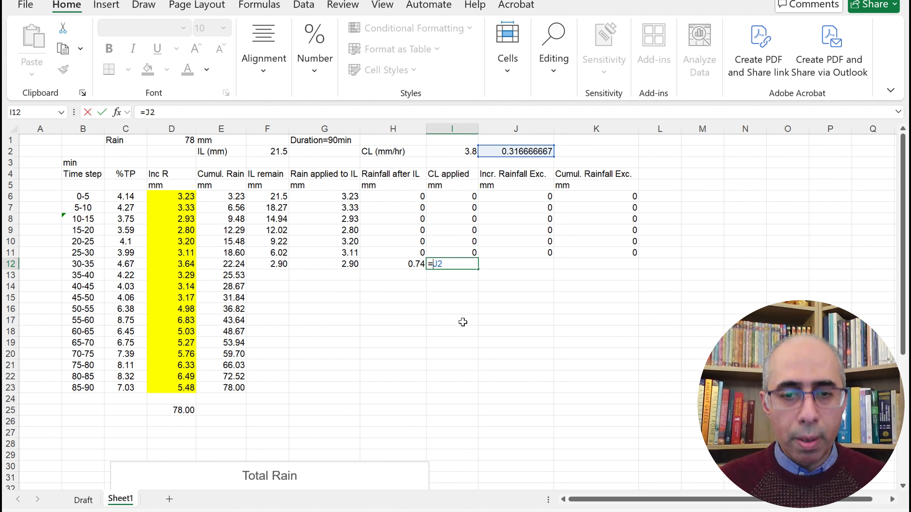
{"action": "type", "text": "$"}
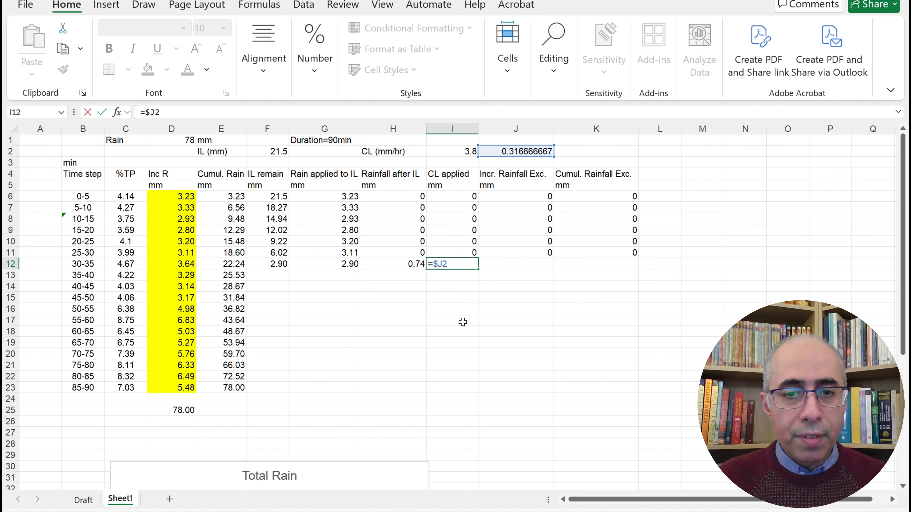
{"action": "key", "text": "Right"}
{"action": "type", "text": "$"}
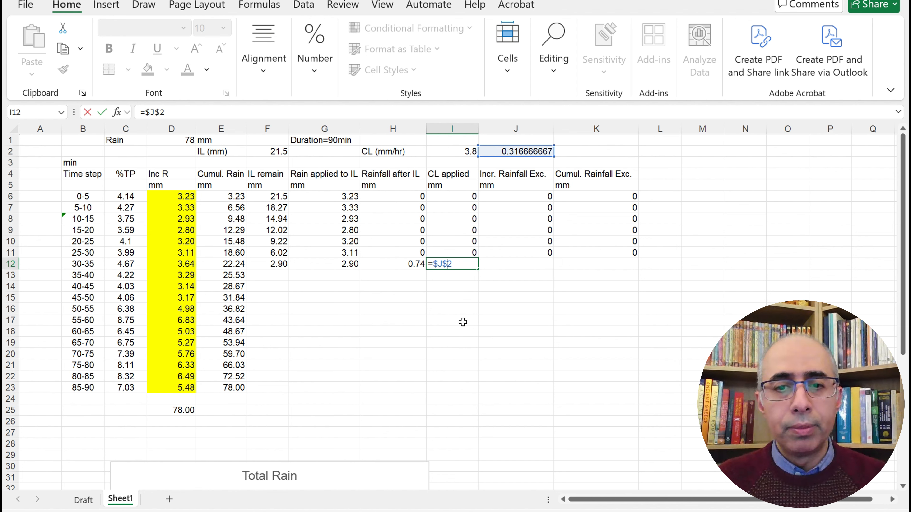
{"action": "key", "text": "Return"}
- Calculate the incremental rainfall excess for the 30-35 time step in J12 with =H12-I12
{"action": "left_click", "coordinate": [519, 264]}
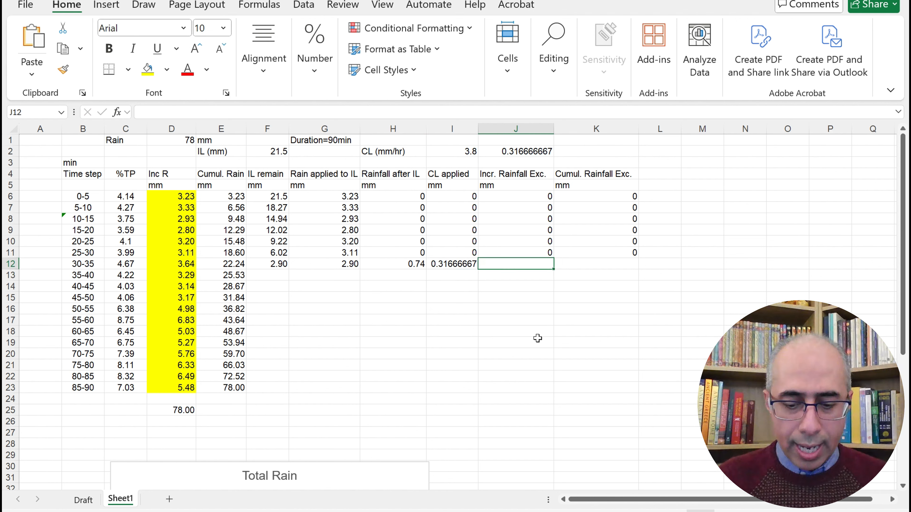
{"action": "type", "text": "="}
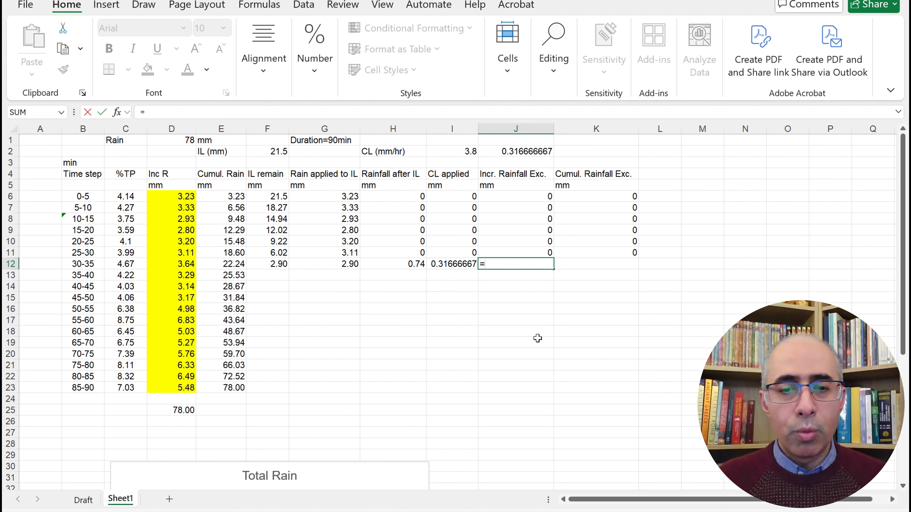
{"action": "left_click", "coordinate": [394, 265]}
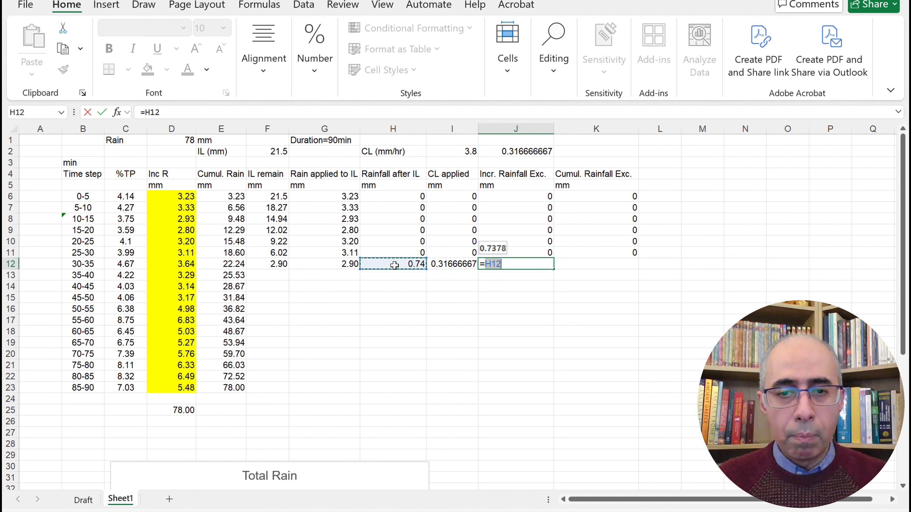
{"action": "type", "text": "-"}
{"action": "left_click", "coordinate": [449, 264]}
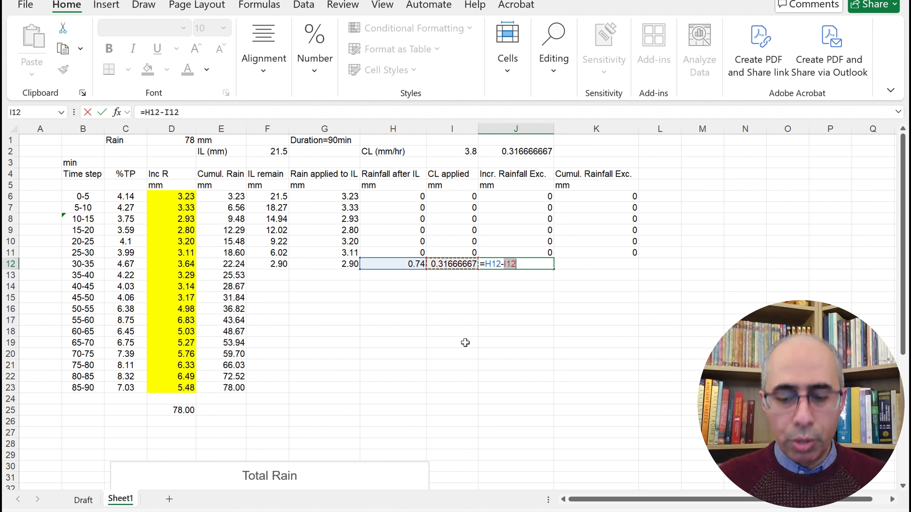
{"action": "key", "text": "Return"}
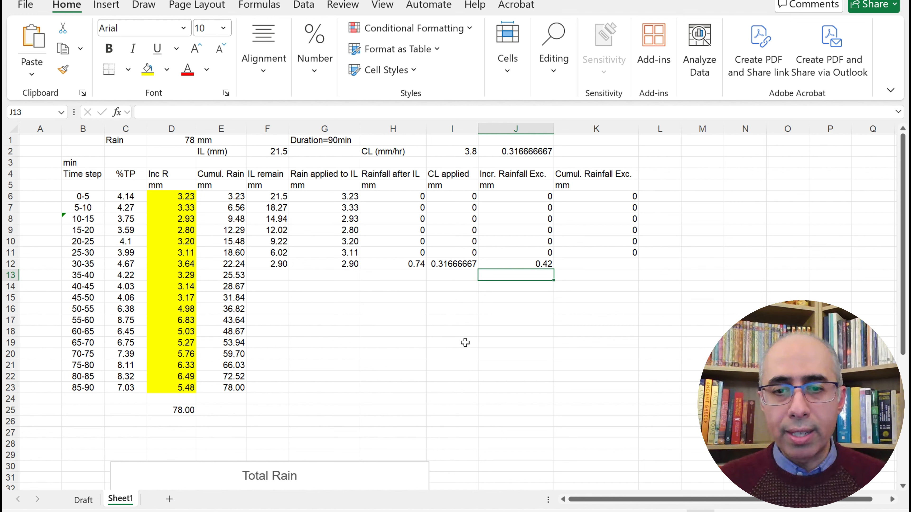
- Calculate the cumulative rainfall excess for the 30-35 time step in K12 with =K11+J12
{"action": "left_click", "coordinate": [620, 268]}
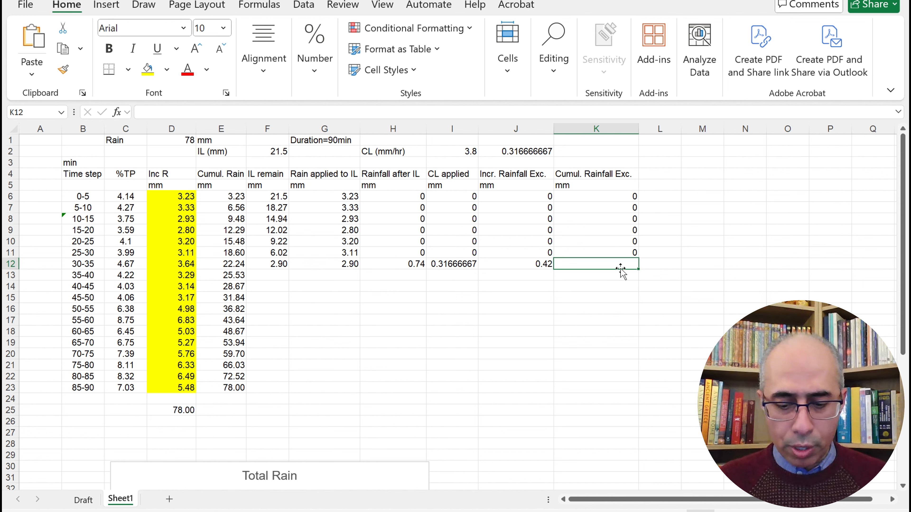
{"action": "type", "text": "="}
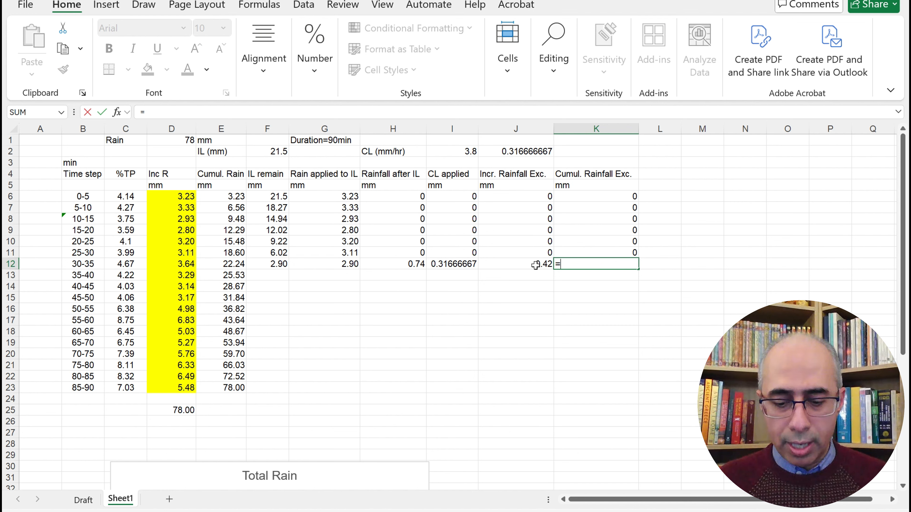
{"action": "left_click", "coordinate": [605, 253]}
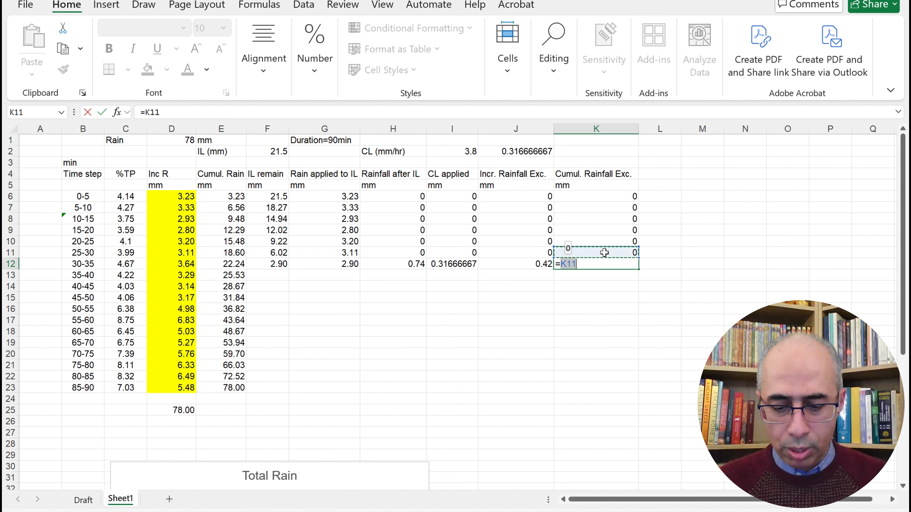
{"action": "type", "text": "+"}
{"action": "left_click", "coordinate": [532, 264]}
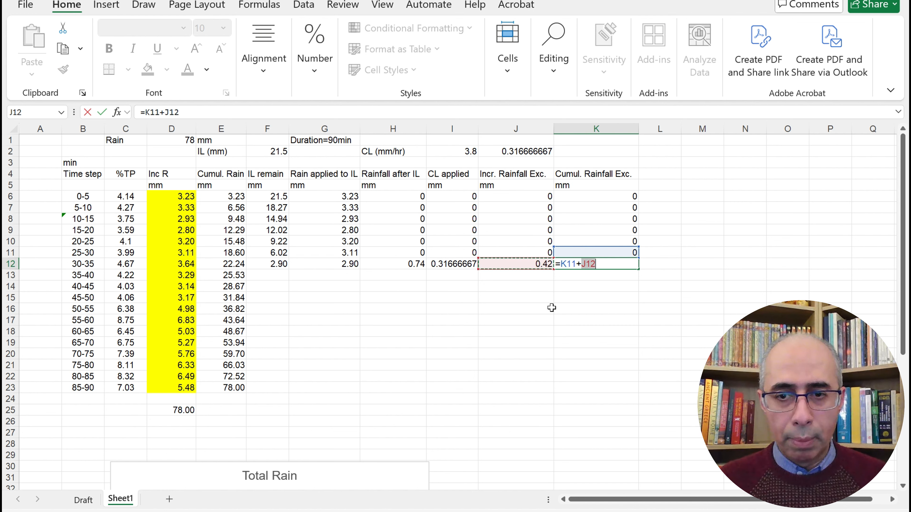
{"action": "key", "text": "Return"}
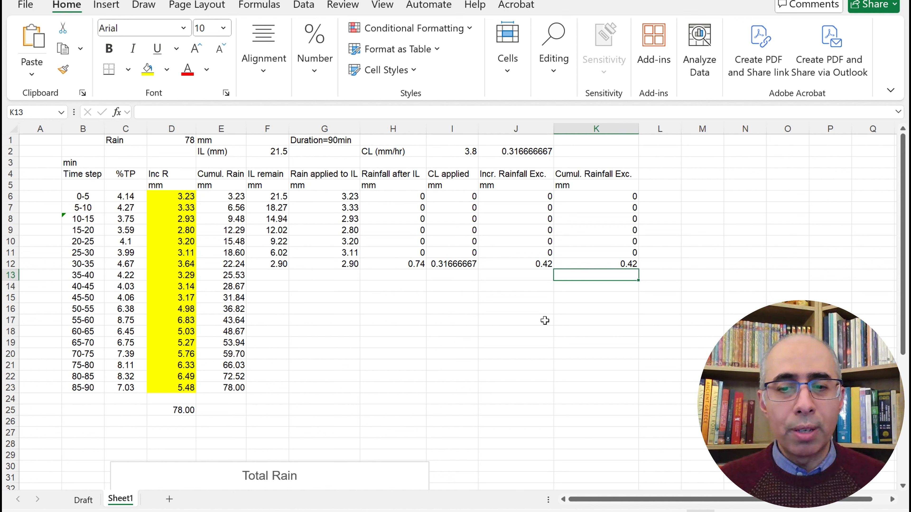
- Enter 0 as the remaining initial loss in F13 and fill it down to F23
{"action": "left_click", "coordinate": [280, 274]}
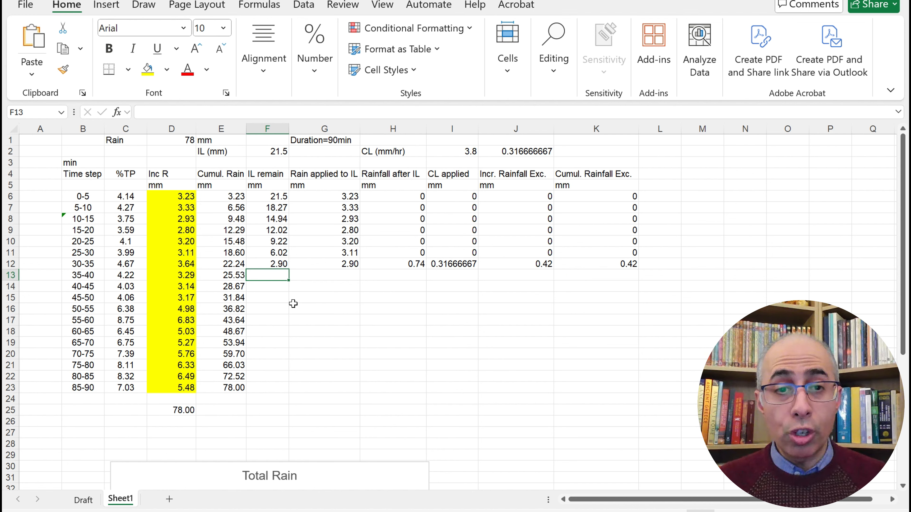
{"action": "type", "text": "0"}
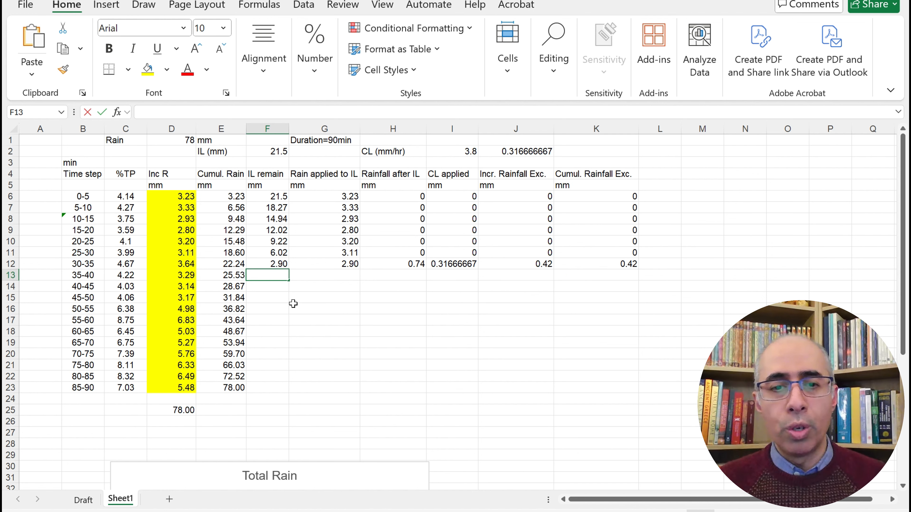
{"action": "key", "text": "ctrl+Return"}
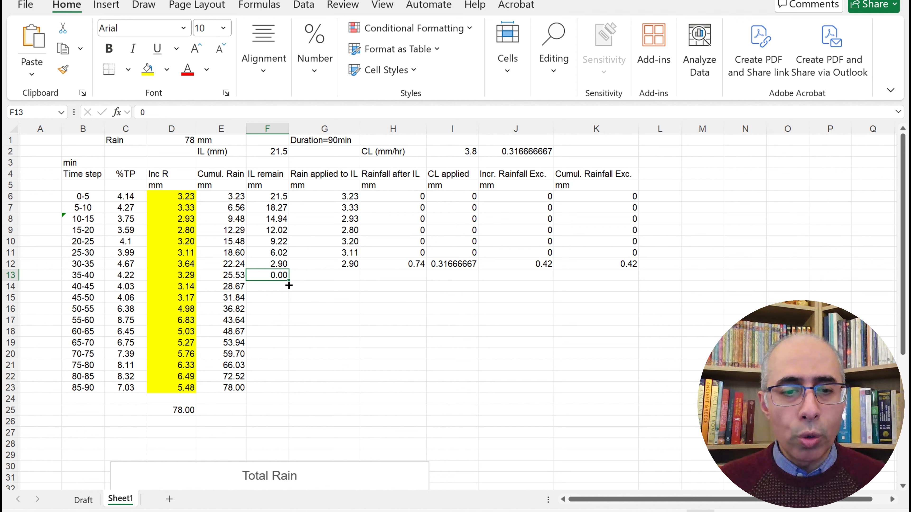
{"action": "left_click_drag", "start_coordinate": [289, 285], "coordinate": [289, 388]}
{"action": "left_click", "coordinate": [352, 353]}
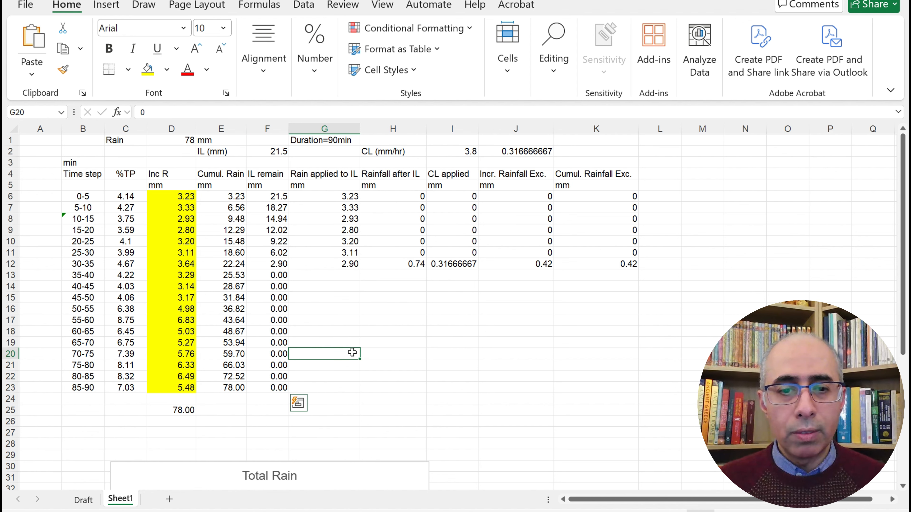
- Enter 0 as the rain applied to the initial loss in G13 and fill it down to G23
{"action": "left_click", "coordinate": [345, 276]}
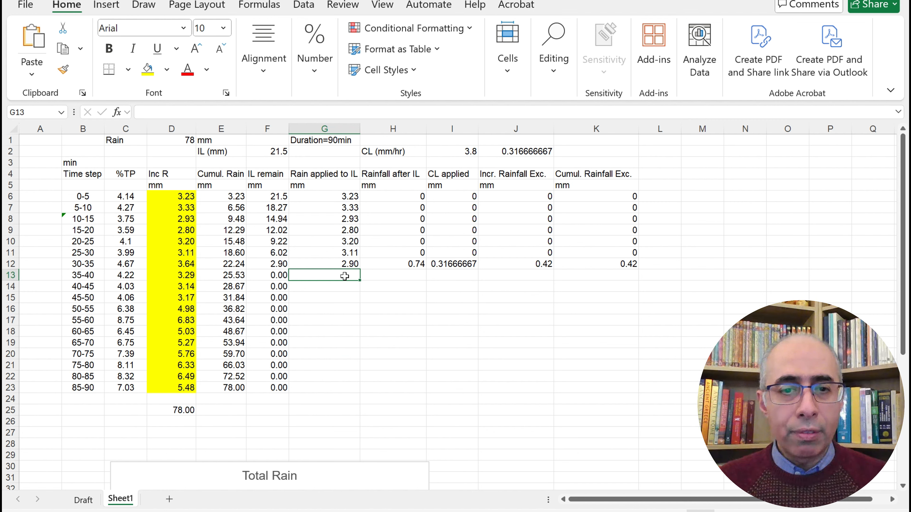
{"action": "type", "text": "="}
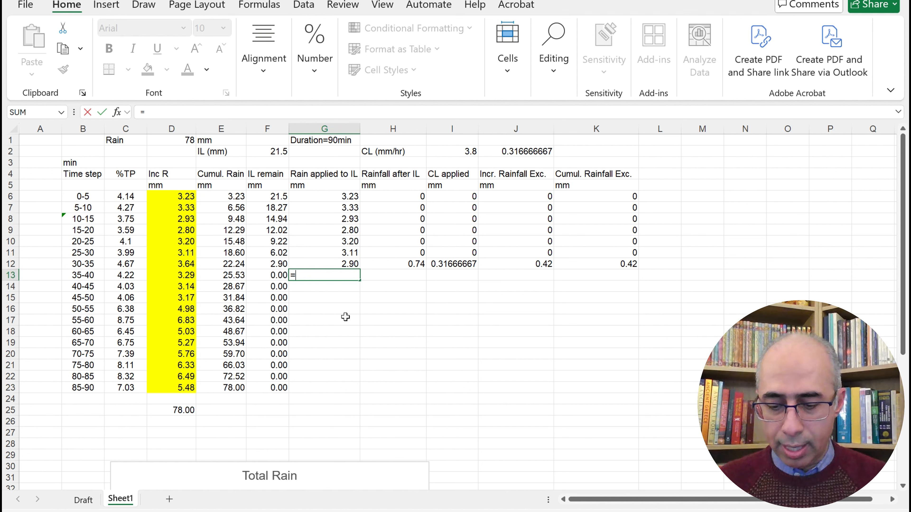
{"action": "key", "text": "BackSpace"}
{"action": "type", "text": "0"}
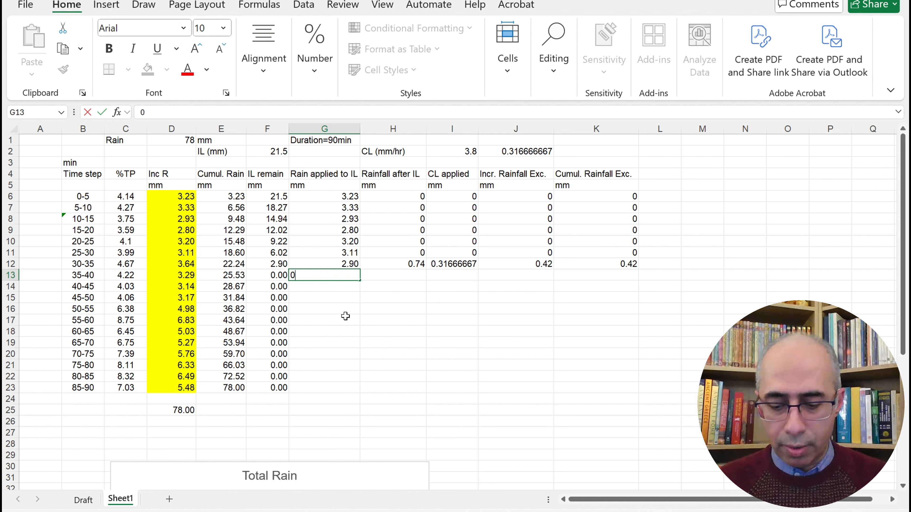
{"action": "left_click", "coordinate": [350, 277]}
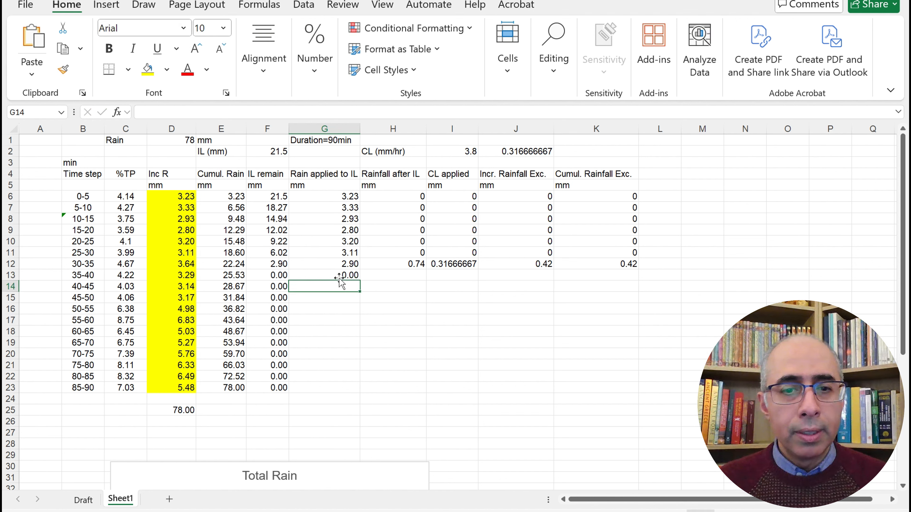
{"action": "left_click_drag", "start_coordinate": [358, 280], "coordinate": [358, 393]}
- Set the rainfall after initial loss for the 35-40 time step in H13 with =D13
{"action": "left_click", "coordinate": [417, 276]}
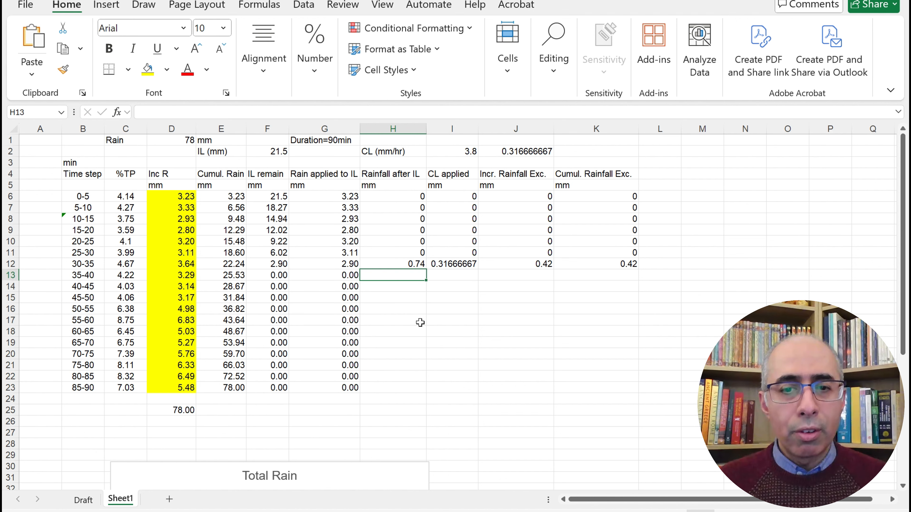
{"action": "type", "text": "="}
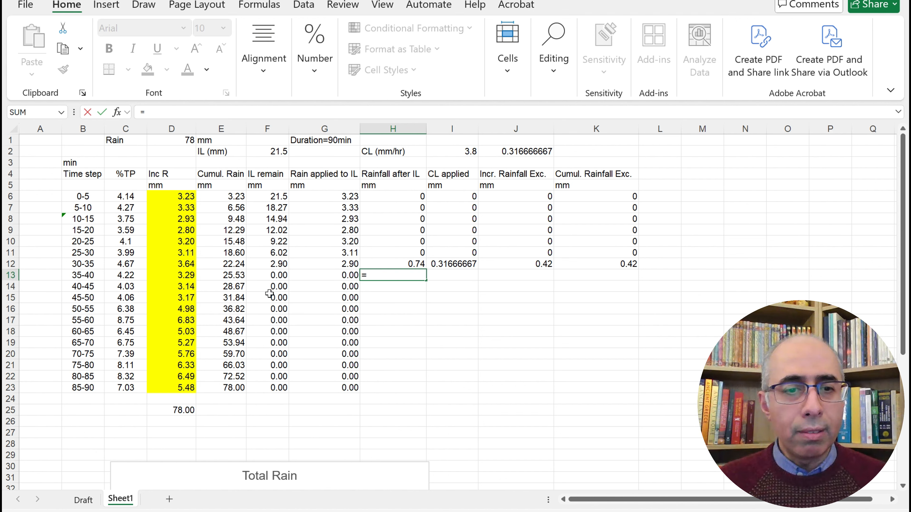
{"action": "left_click", "coordinate": [186, 277]}
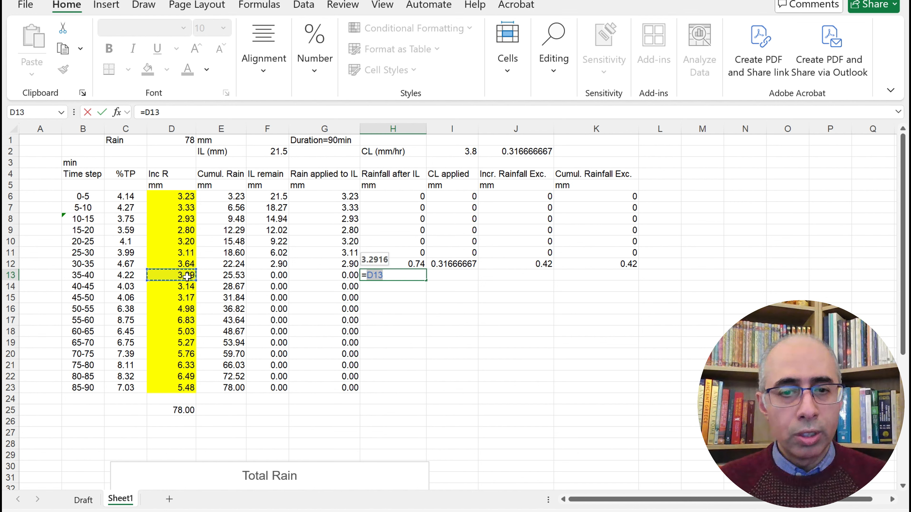
{"action": "key", "text": "Return"}
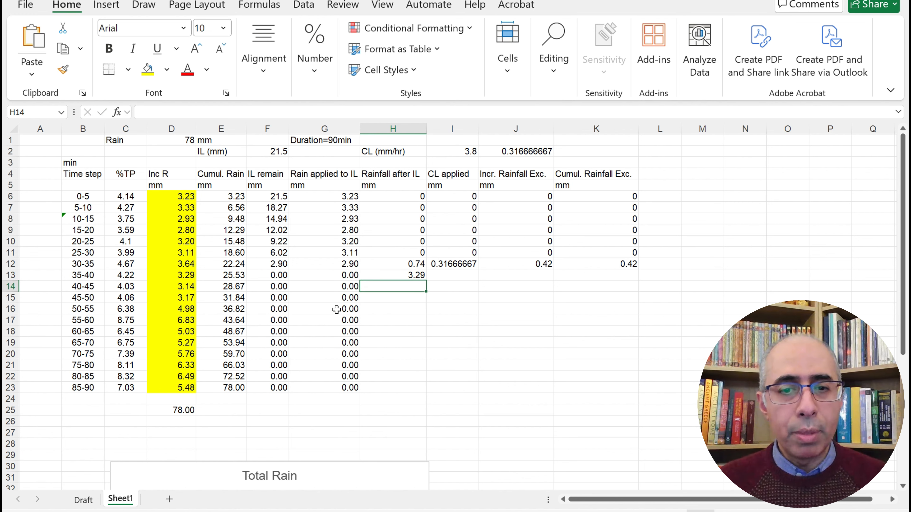
{"action": "left_click", "coordinate": [419, 277]}
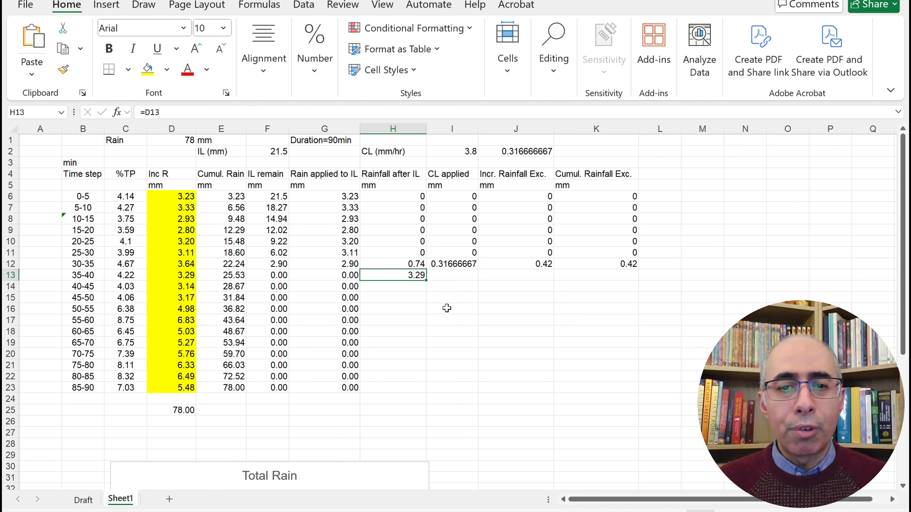
- Copy the formulas of I12, J12 and K12 into row 13, and fill H13:K13 down to row 23
{"action": "left_click", "coordinate": [458, 276]}
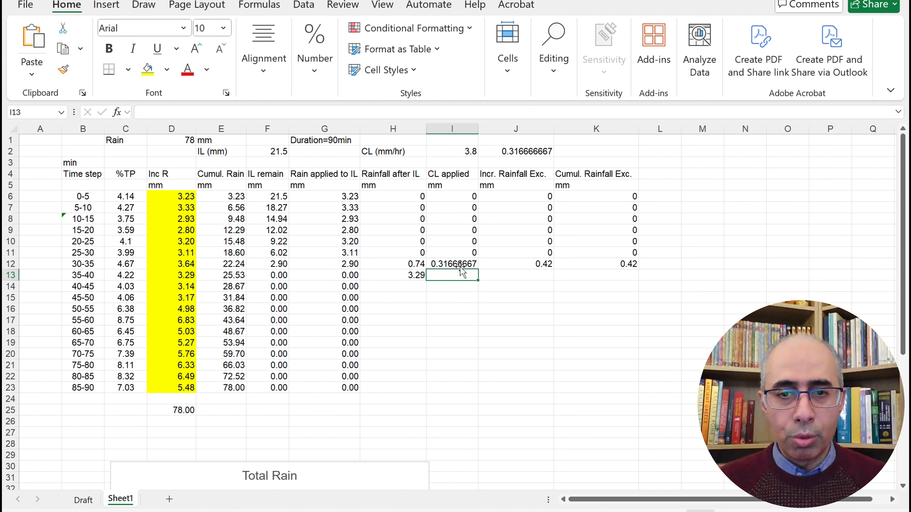
{"action": "key", "text": "Up"}
{"action": "double_click", "coordinate": [478, 275]}
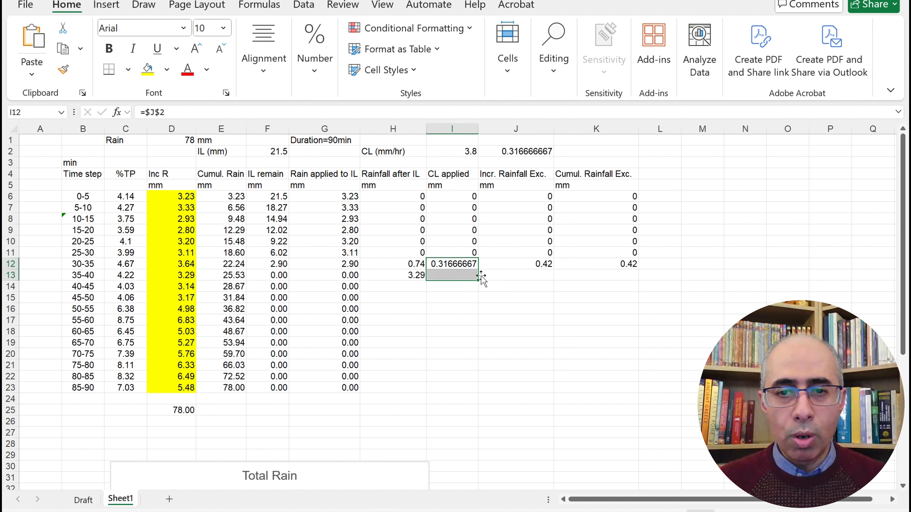
{"action": "left_click", "coordinate": [542, 264]}
{"action": "double_click", "coordinate": [554, 270]}
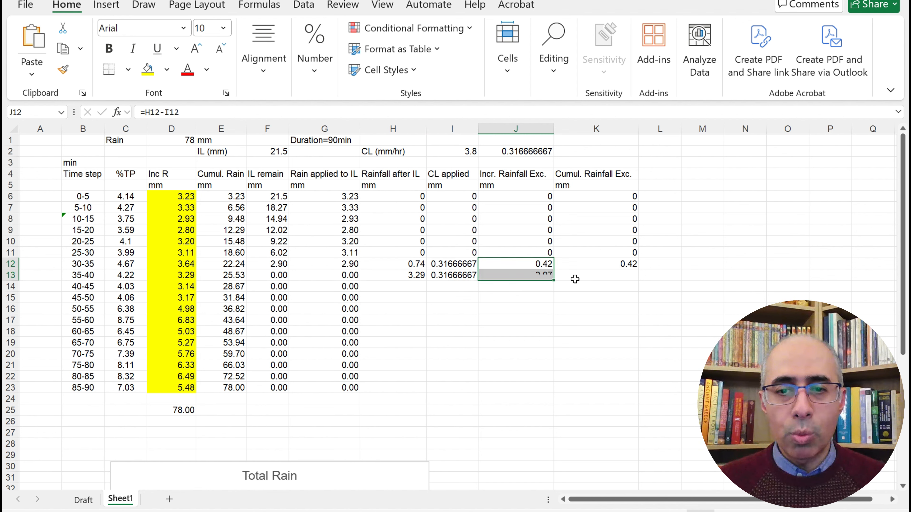
{"action": "left_click", "coordinate": [620, 264]}
{"action": "double_click", "coordinate": [639, 270]}
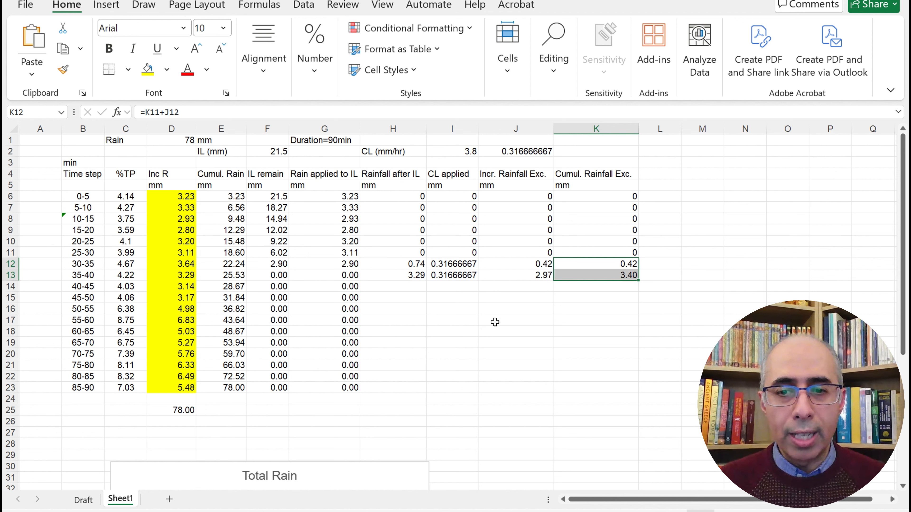
{"action": "left_click_drag", "start_coordinate": [413, 275], "coordinate": [642, 388]}
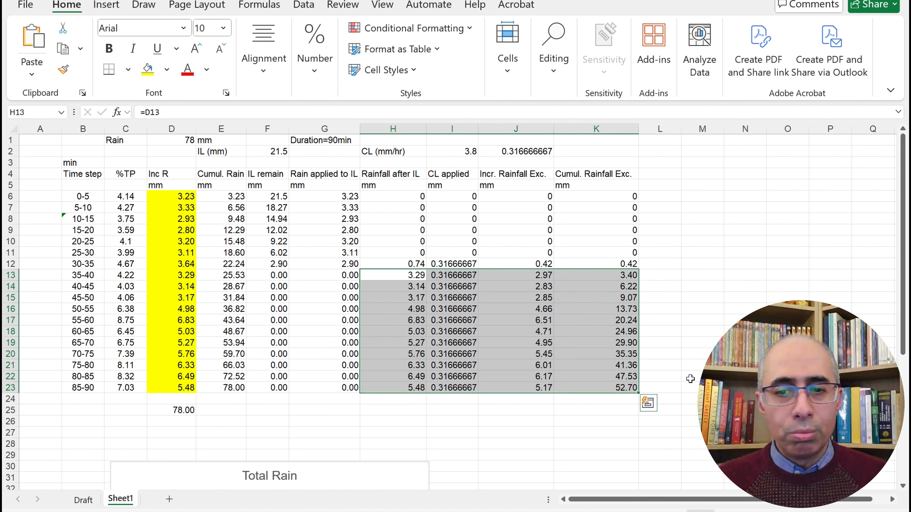
{"action": "left_click", "coordinate": [696, 386]}
- Shade the incremental rainfall excess values in J6:J23 with the standard light blue fill
{"action": "left_click_drag", "start_coordinate": [614, 196], "coordinate": [628, 387]}
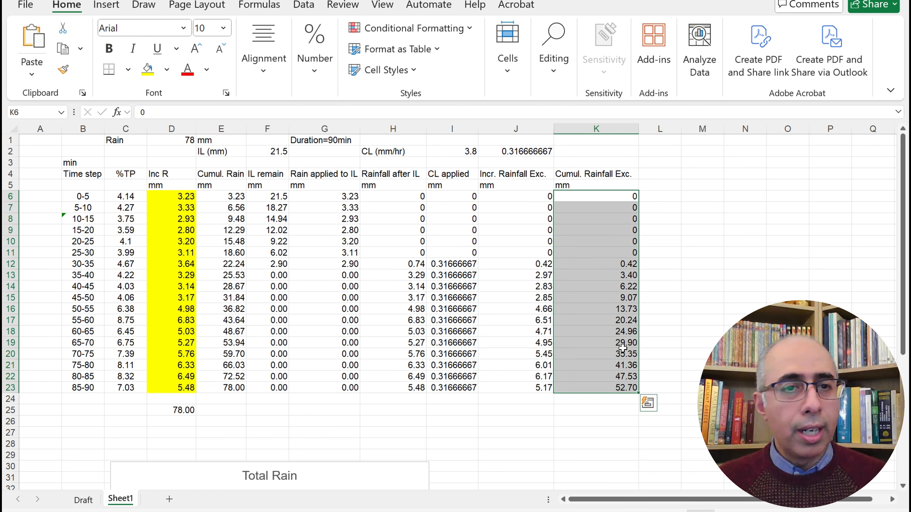
{"action": "left_click_drag", "start_coordinate": [531, 342], "coordinate": [531, 377]}
{"action": "left_click", "coordinate": [168, 70]}
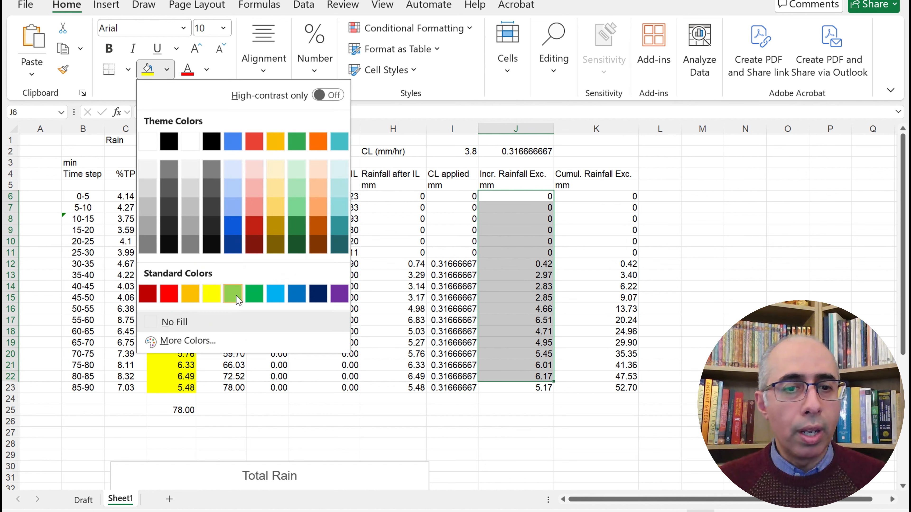
{"action": "left_click", "coordinate": [273, 299]}
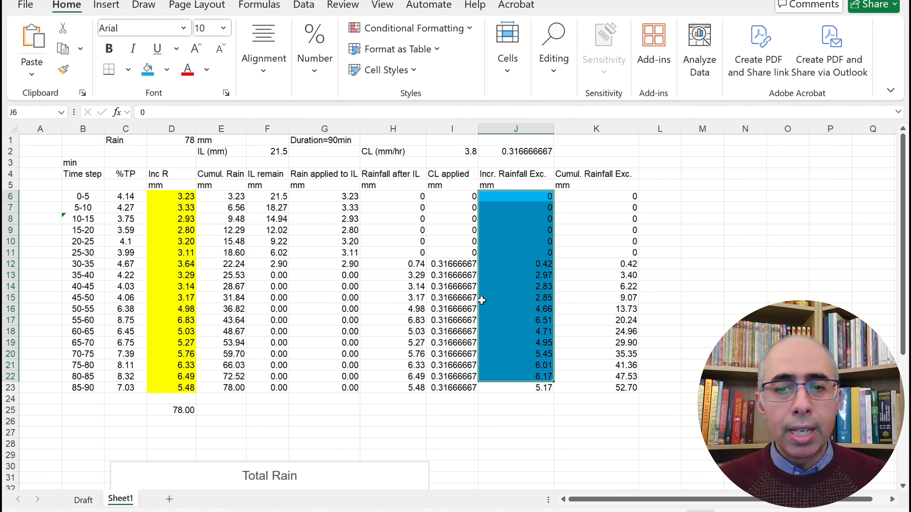
{"action": "left_click", "coordinate": [549, 389], "text": "shift"}
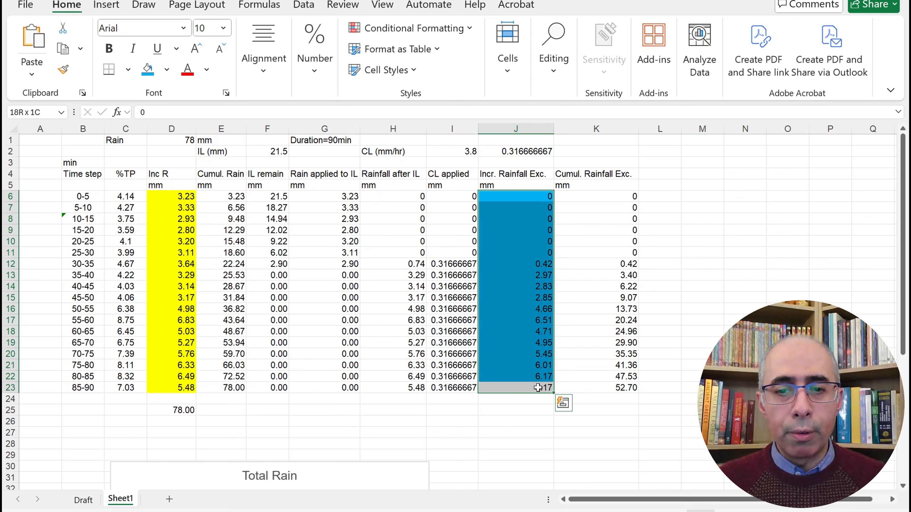
{"action": "left_click", "coordinate": [145, 73]}
{"action": "left_click", "coordinate": [660, 264]}
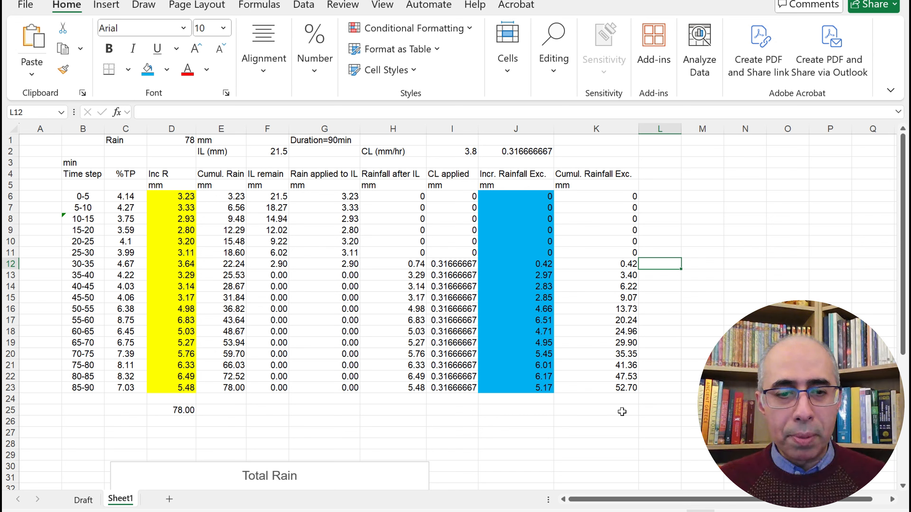
- Compare the total rainfall in D25 with the final cumulative rainfall excess in K23
{"action": "left_click", "coordinate": [179, 410]}
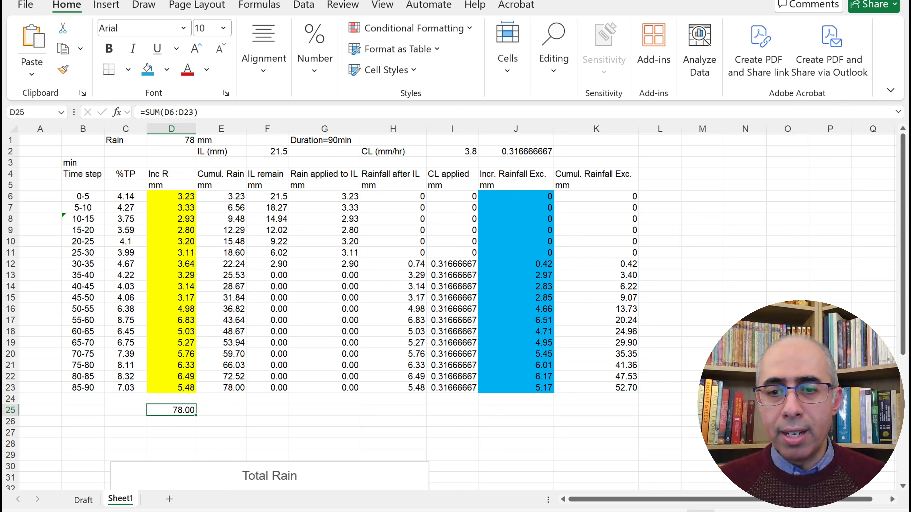
{"action": "left_click", "coordinate": [616, 388]}
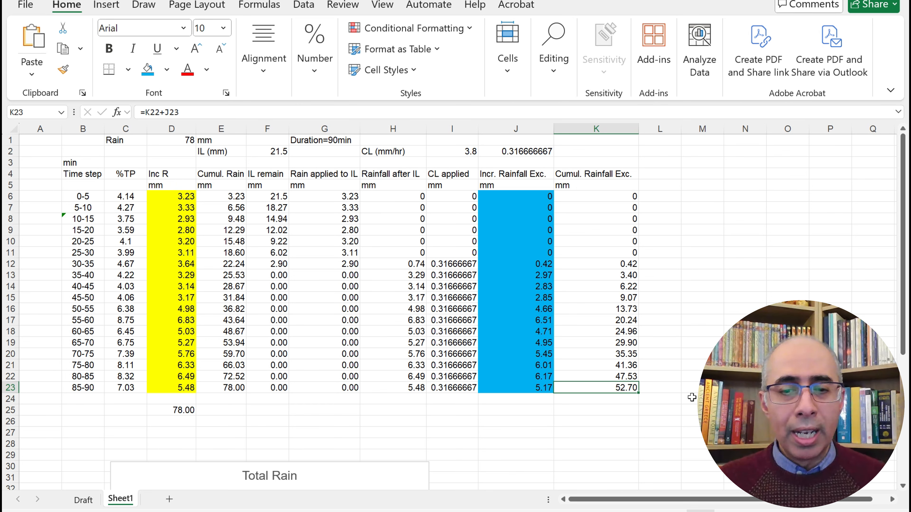
- Place the Total Rain and Rainfall Excess charts side by side just below the table, with their upper edges aligned near row 27
{"action": "scroll", "coordinate": [692, 397], "scroll_direction": "down", "scroll_amount": 4}
{"action": "scroll", "coordinate": [478, 368], "scroll_direction": "down", "scroll_amount": 7}
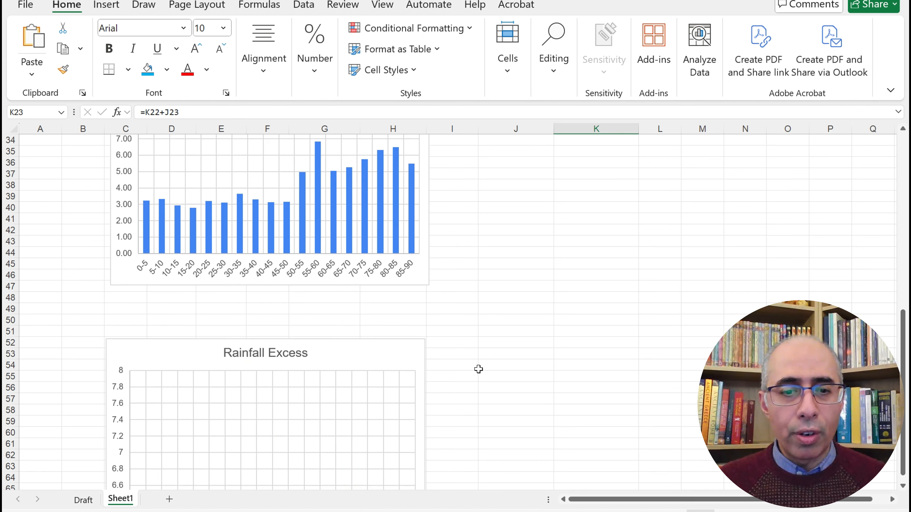
{"action": "left_click_drag", "start_coordinate": [388, 359], "coordinate": [729, 163]}
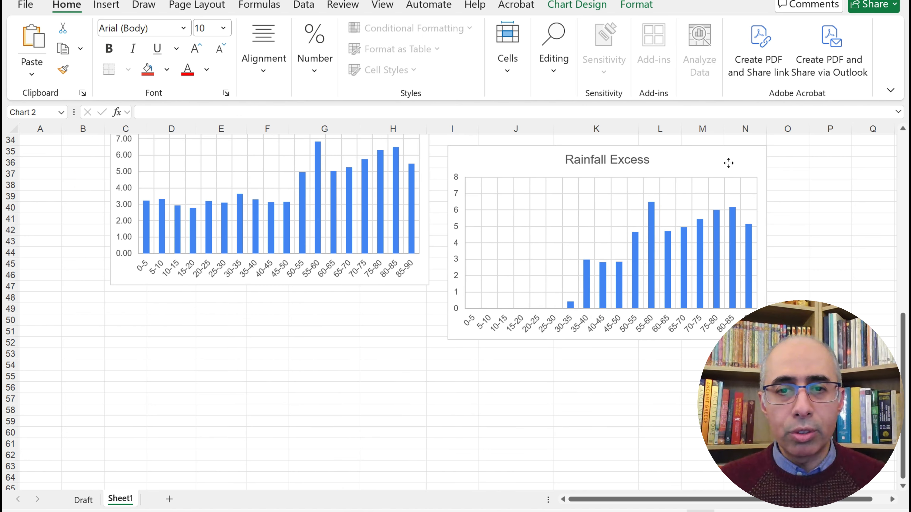
{"action": "scroll", "coordinate": [508, 437], "scroll_direction": "up", "scroll_amount": 4}
{"action": "left_click_drag", "start_coordinate": [681, 300], "coordinate": [687, 213]}
{"action": "left_click_drag", "start_coordinate": [396, 243], "coordinate": [384, 201]}
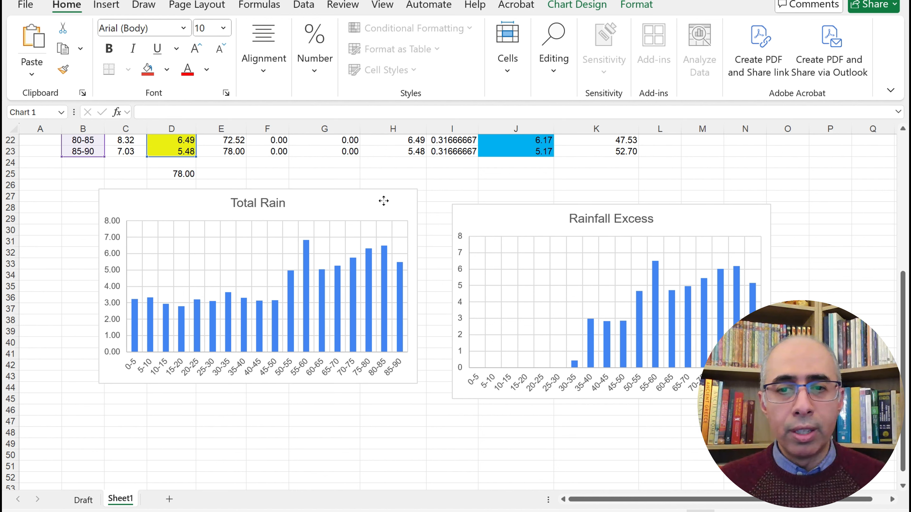
{"action": "left_click_drag", "start_coordinate": [529, 218], "coordinate": [516, 203]}
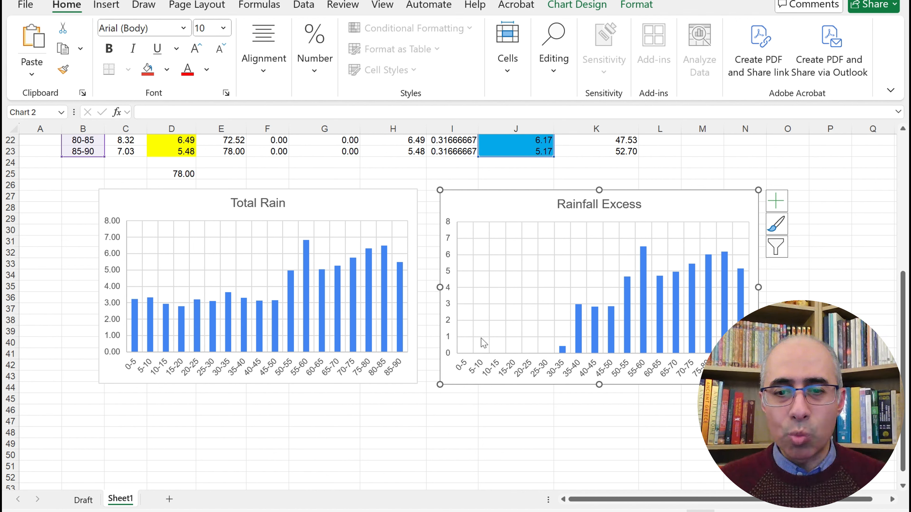
{"action": "scroll", "coordinate": [532, 342], "scroll_direction": "up", "scroll_amount": 7}
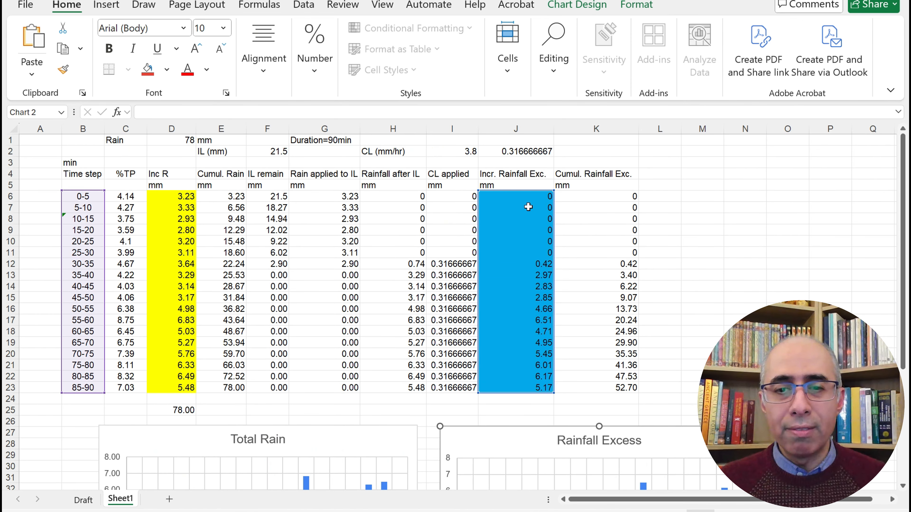
- Compare the bars of the Total Rain and Rainfall Excess charts, including the 30-35 and 55-60 minute steps, and return to the table
{"action": "scroll", "coordinate": [502, 301], "scroll_direction": "down", "scroll_amount": 7}
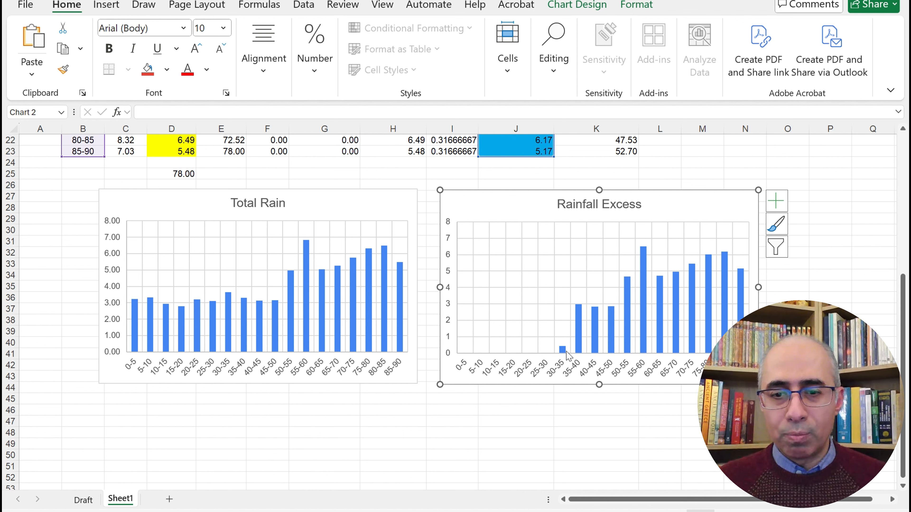
{"action": "mouse_move", "coordinate": [565, 352]}
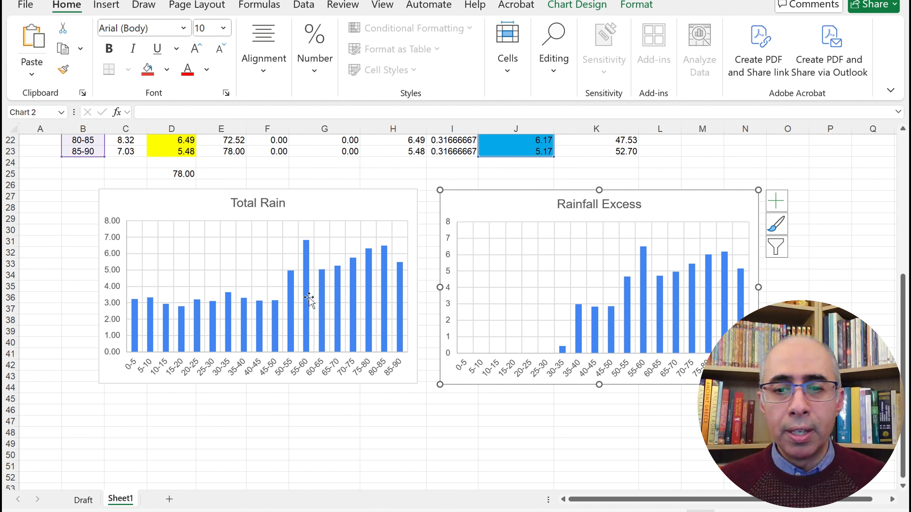
{"action": "mouse_move", "coordinate": [648, 272]}
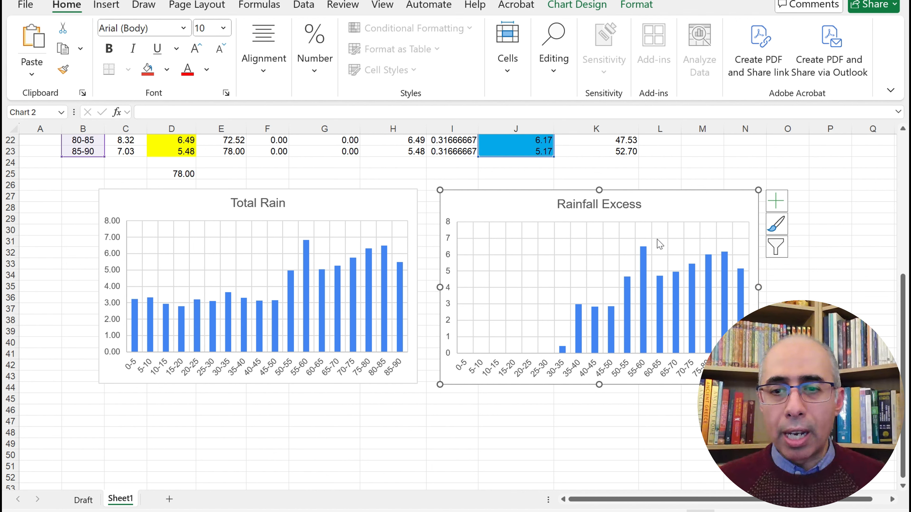
{"action": "mouse_move", "coordinate": [691, 289]}
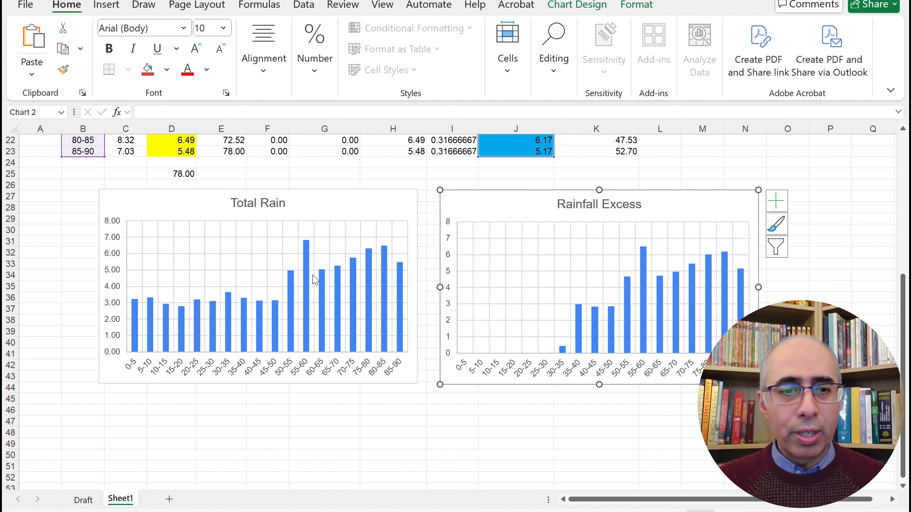
{"action": "mouse_move", "coordinate": [309, 249]}
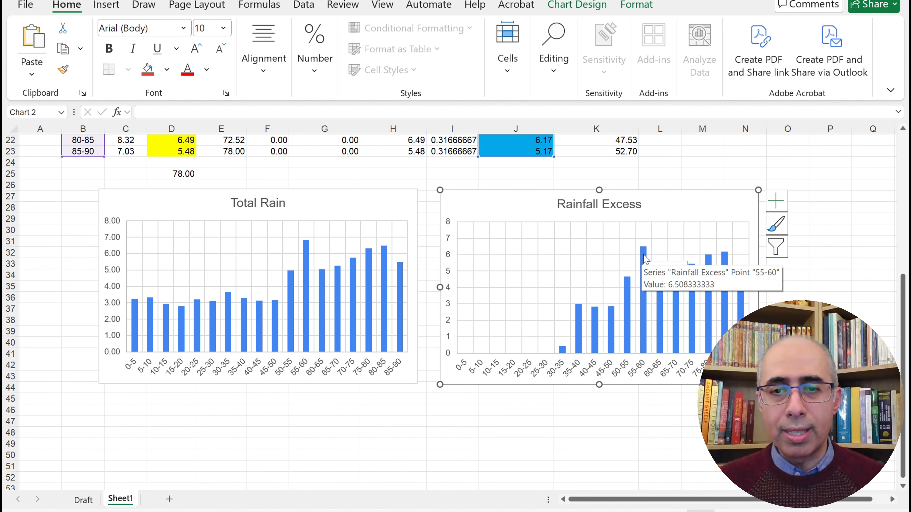
{"action": "scroll", "coordinate": [644, 258], "scroll_direction": "up", "scroll_amount": 4}
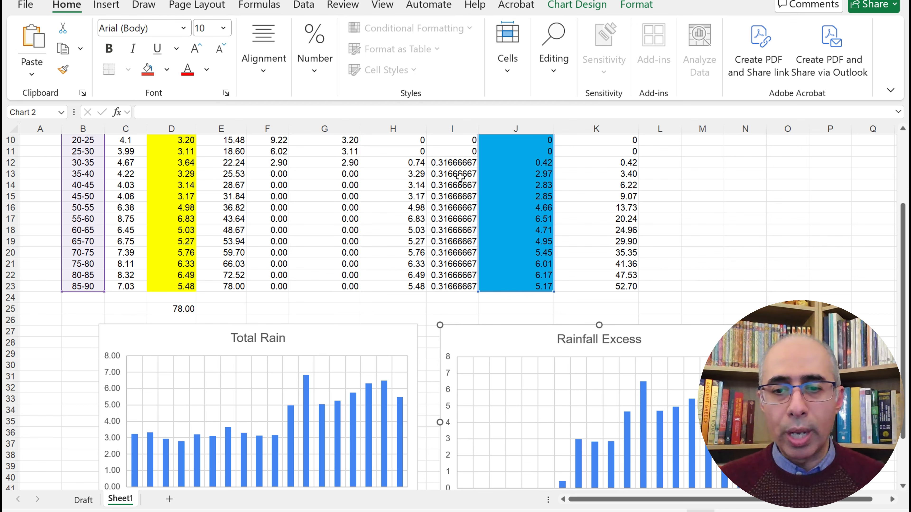
{"action": "scroll", "coordinate": [624, 286], "scroll_direction": "up", "scroll_amount": 3}
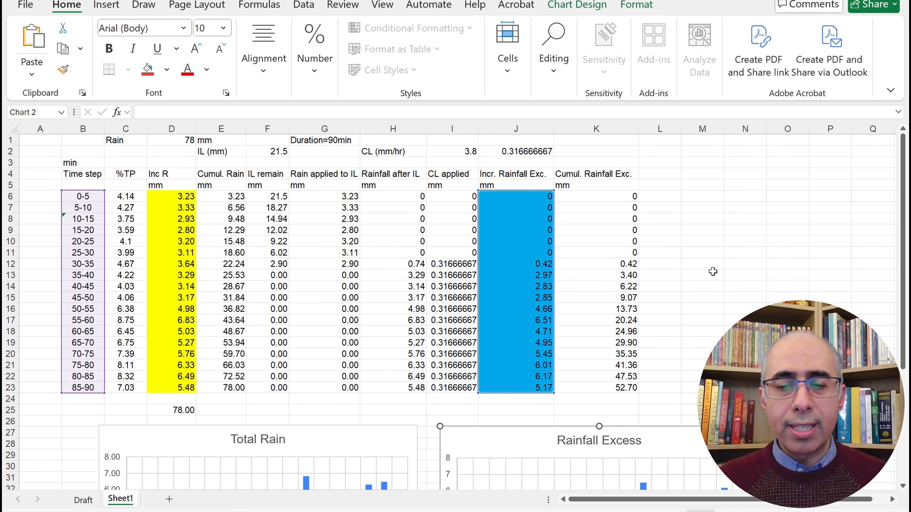